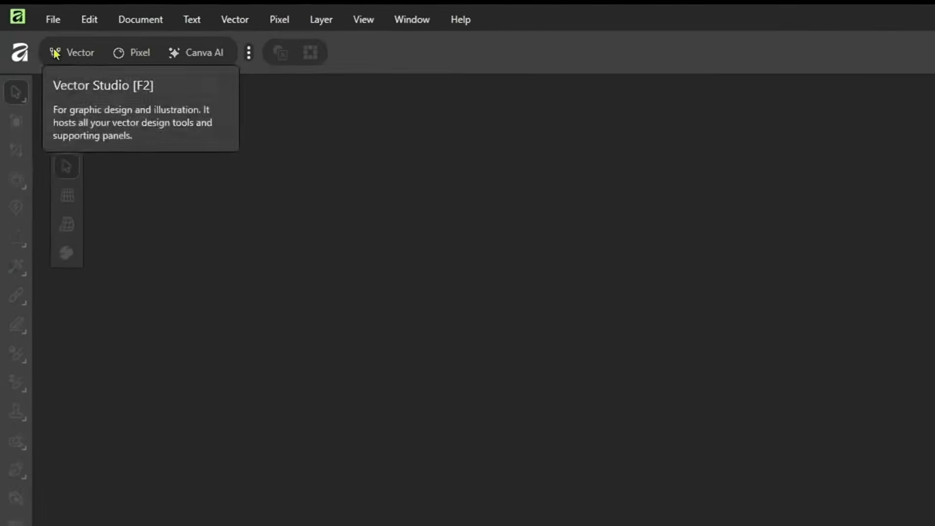
Compare the tool sets of the Vector, Pixel and Canva AI studios and return to the Vector studio
click(76, 57)
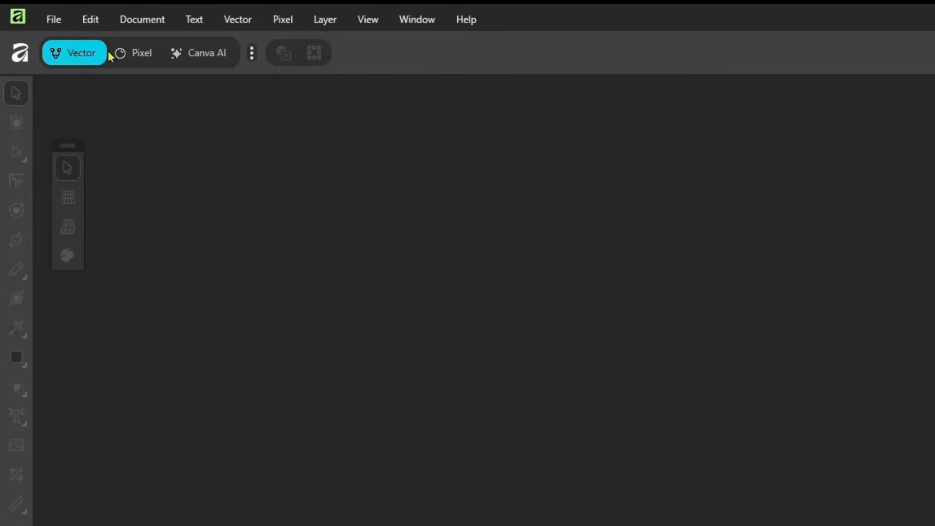
click(140, 56)
click(214, 54)
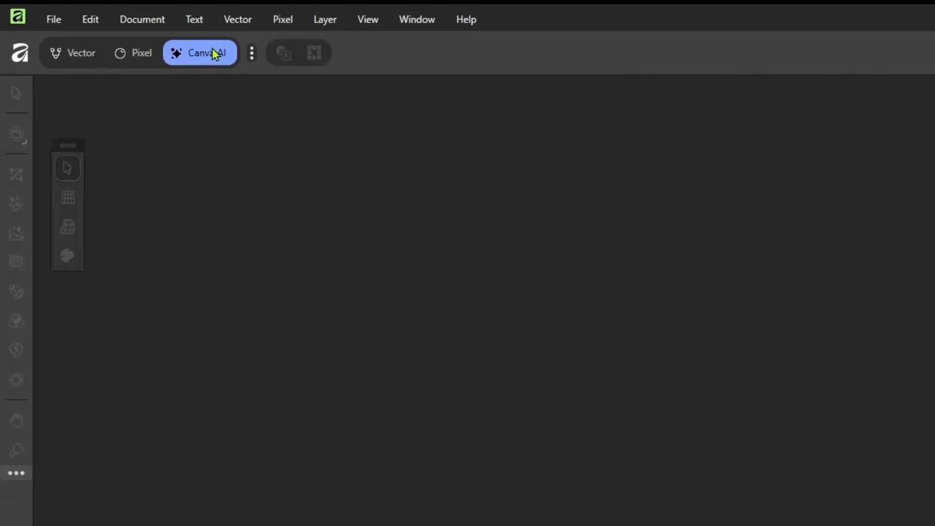
click(77, 54)
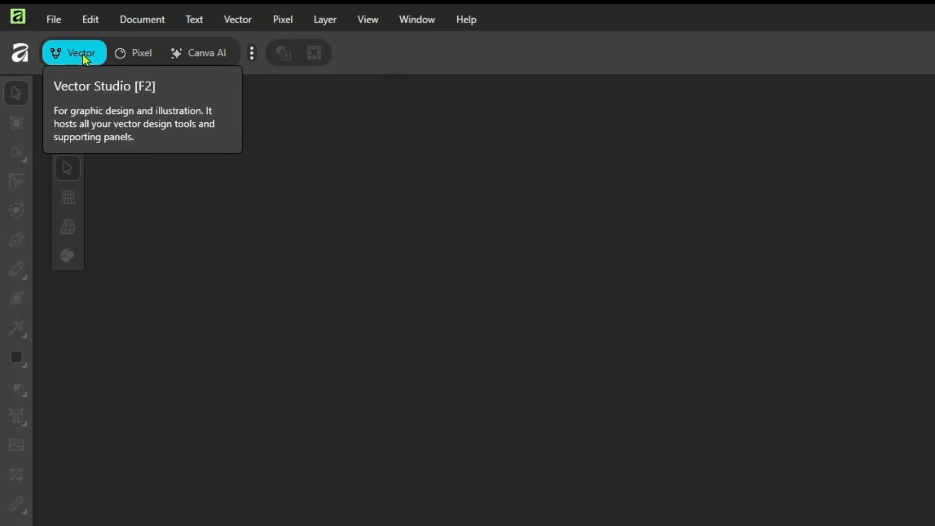
click(143, 56)
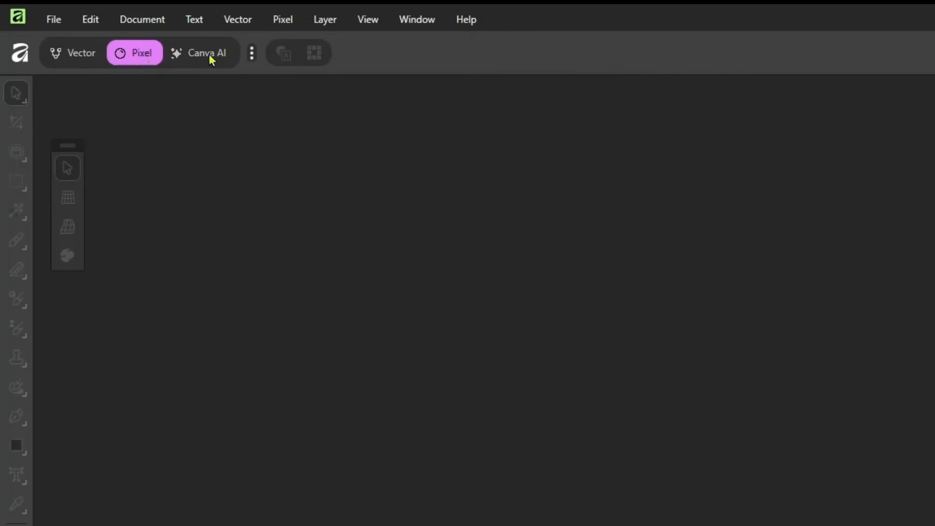
click(209, 54)
click(134, 57)
click(80, 56)
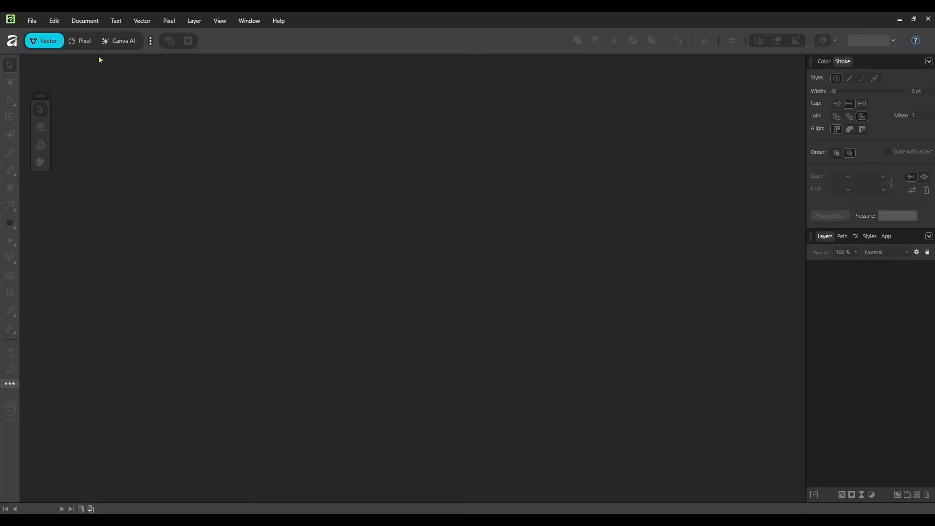
Create a new 2790 × 2460 px document at 300 DPI from the TUMBLER WRAP preset
click(32, 20)
click(73, 46)
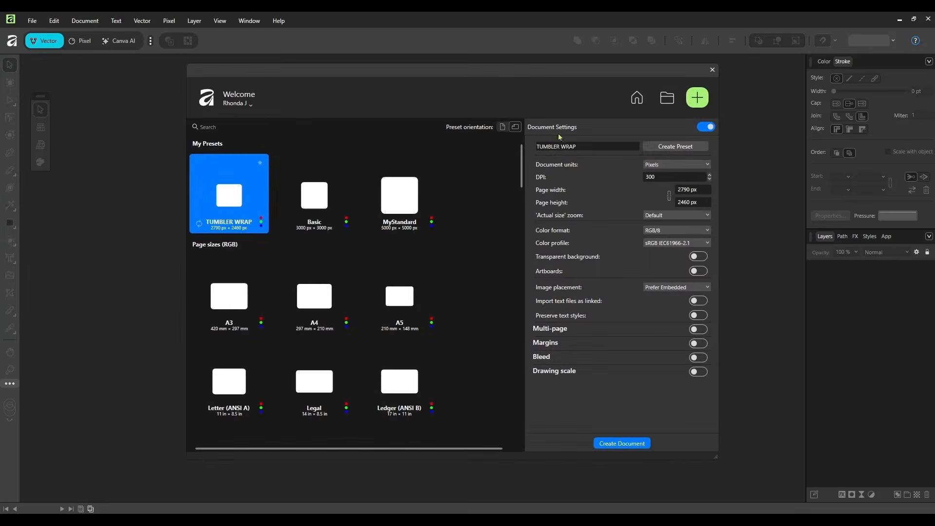
click(615, 444)
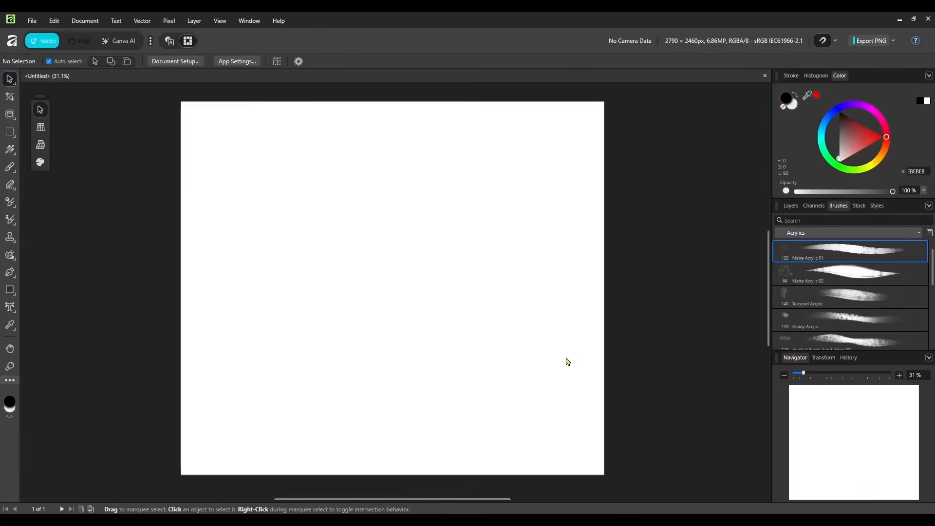
Review the tools and panels of the Vector, Canva AI and Pixel studios with the blank document open
click(756, 88)
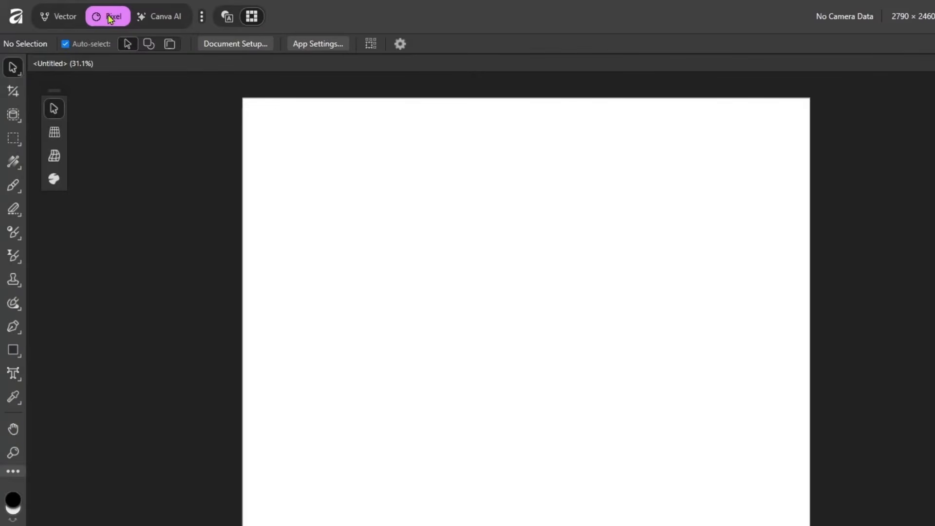
key(ctrl+1)
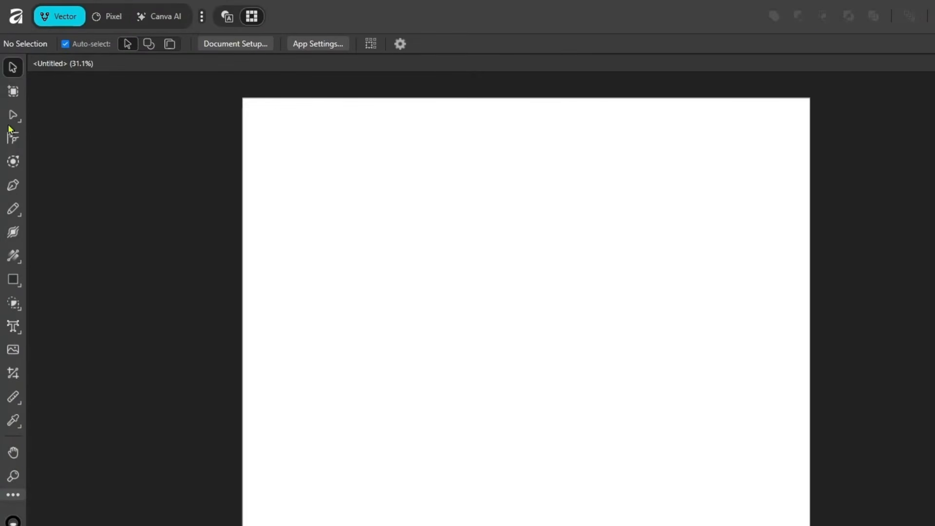
click(162, 19)
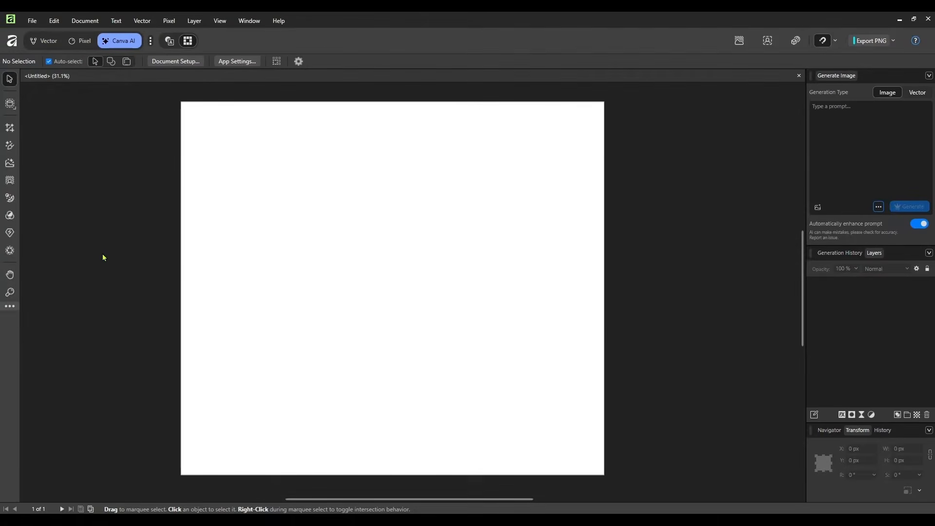
click(42, 41)
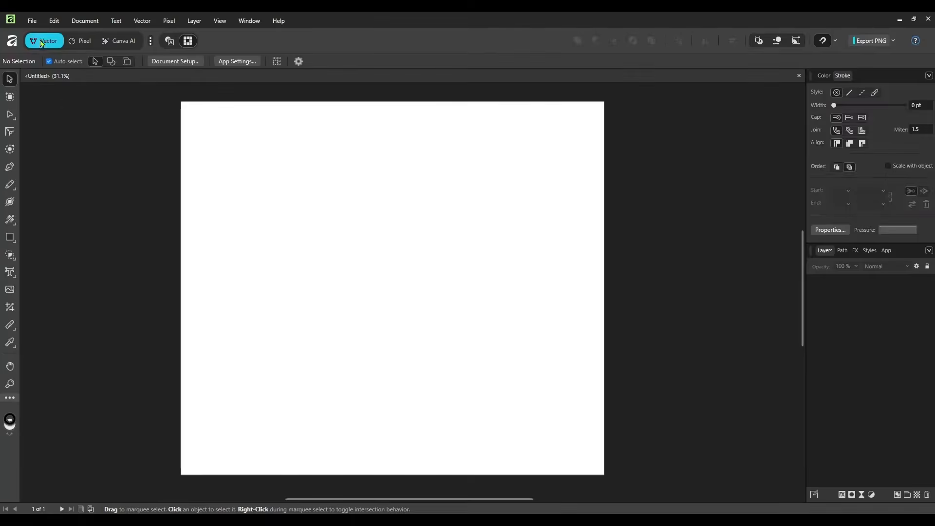
click(83, 42)
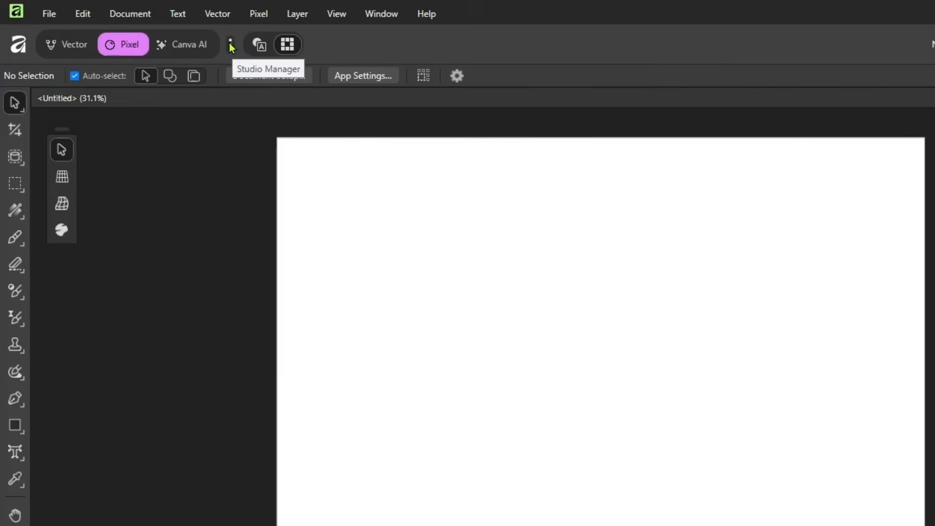
Set up a new custom studio named after its owner and cloned from the Vector studio
click(231, 45)
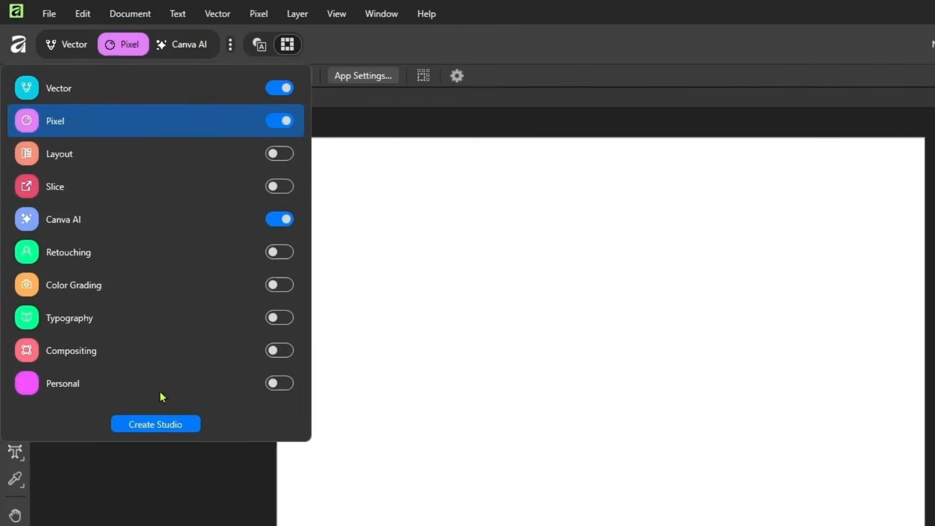
click(154, 425)
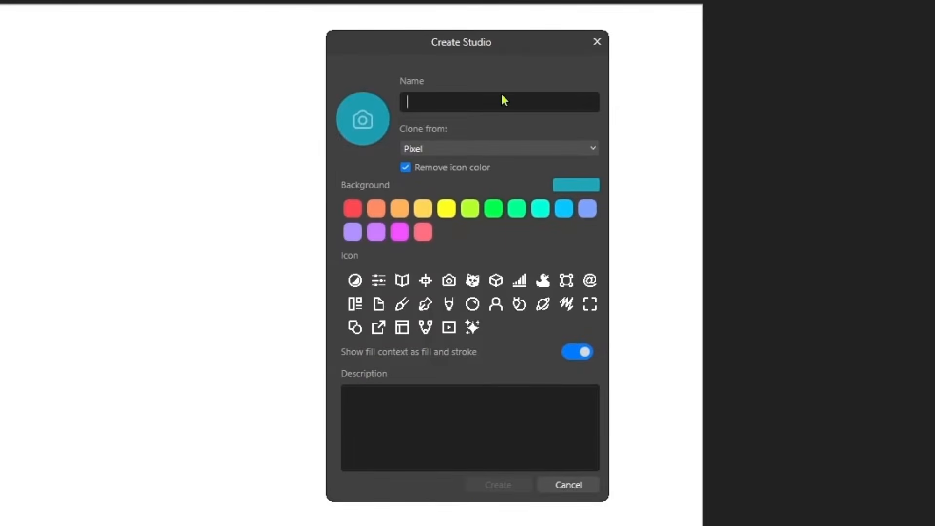
text(RhondaJ)
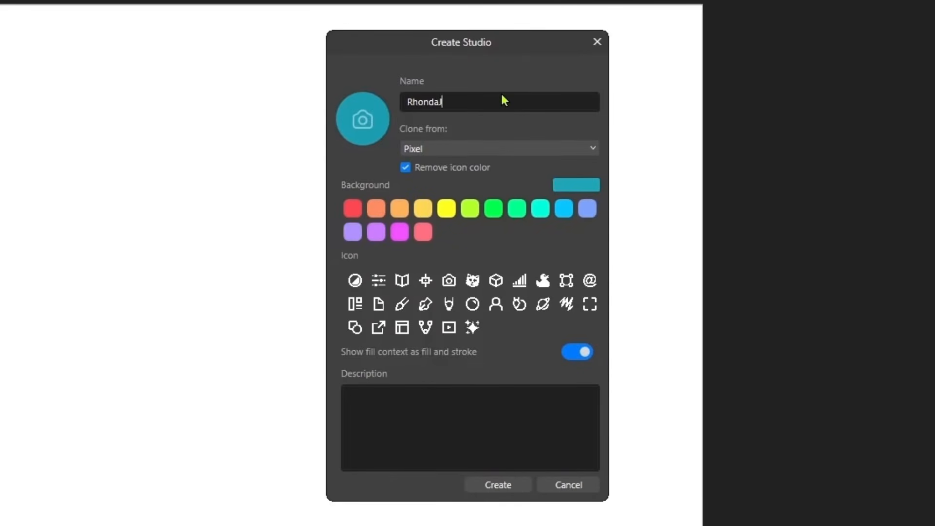
click(487, 149)
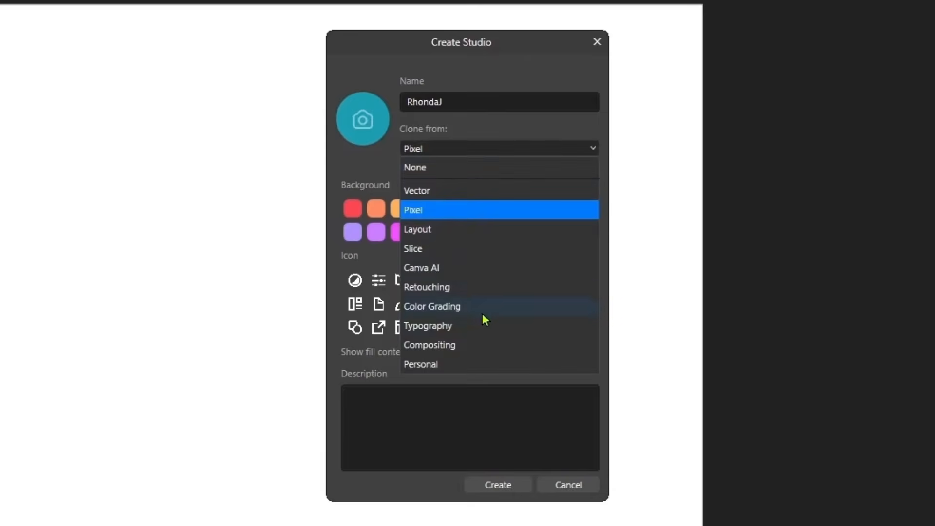
click(453, 191)
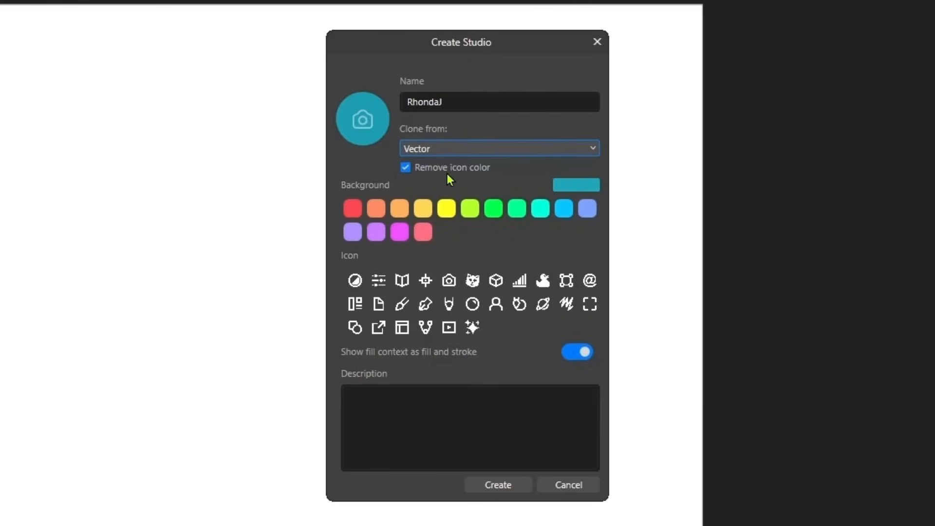
Load a round avatar picture from the IncomeByDesigns Images MovingAvatar folder as the new studio's icon
click(363, 120)
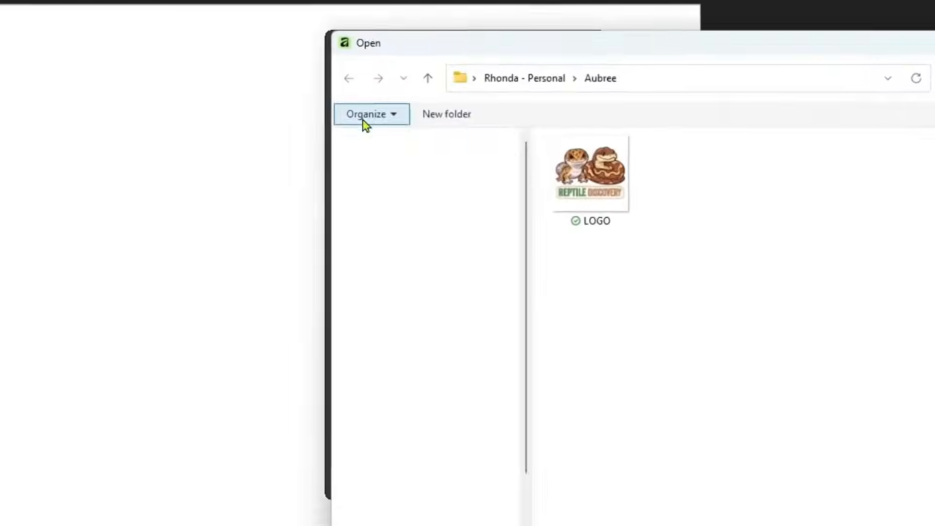
click(330, 237)
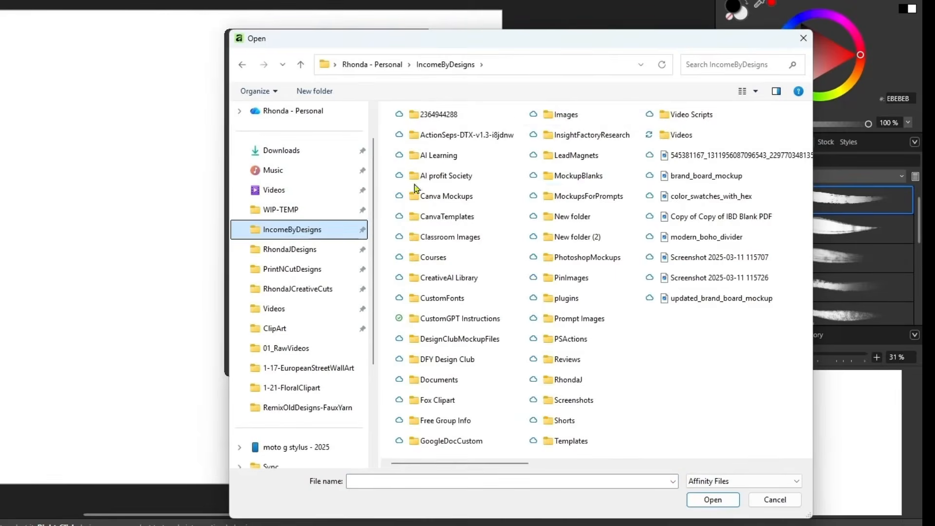
double_click(565, 117)
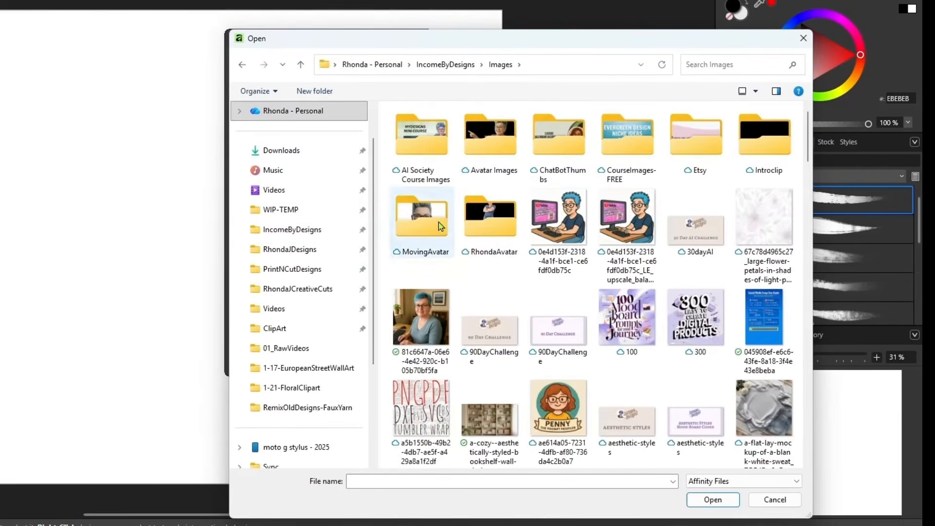
double_click(485, 235)
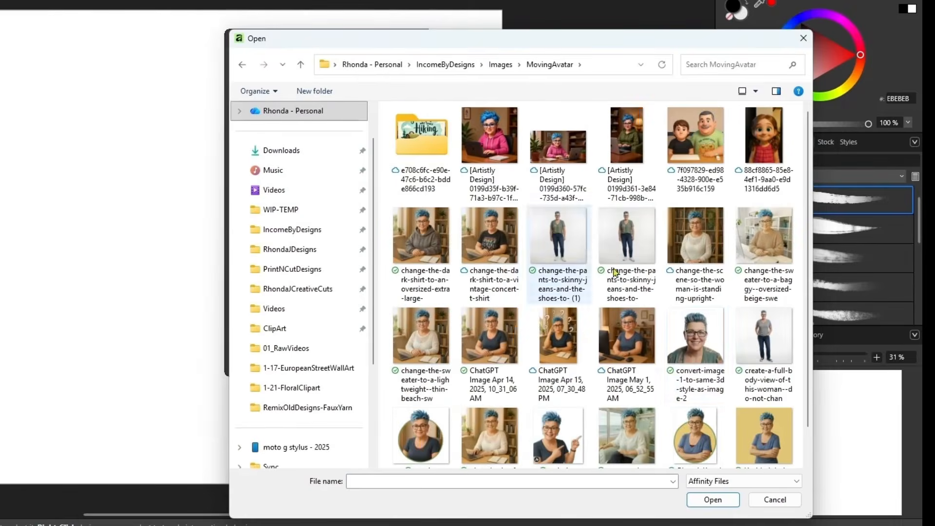
double_click(446, 436)
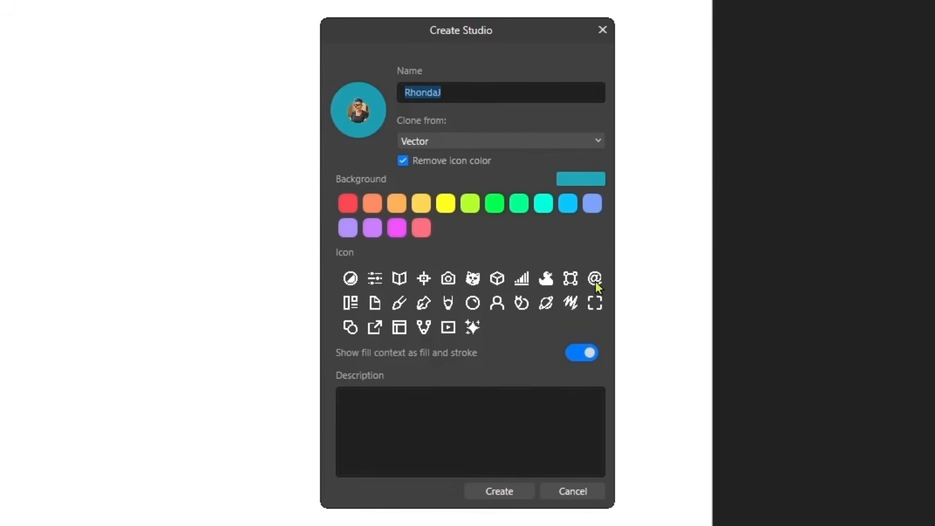
Try the built-in icons for the studio and set the duck as its icon
click(495, 306)
click(520, 306)
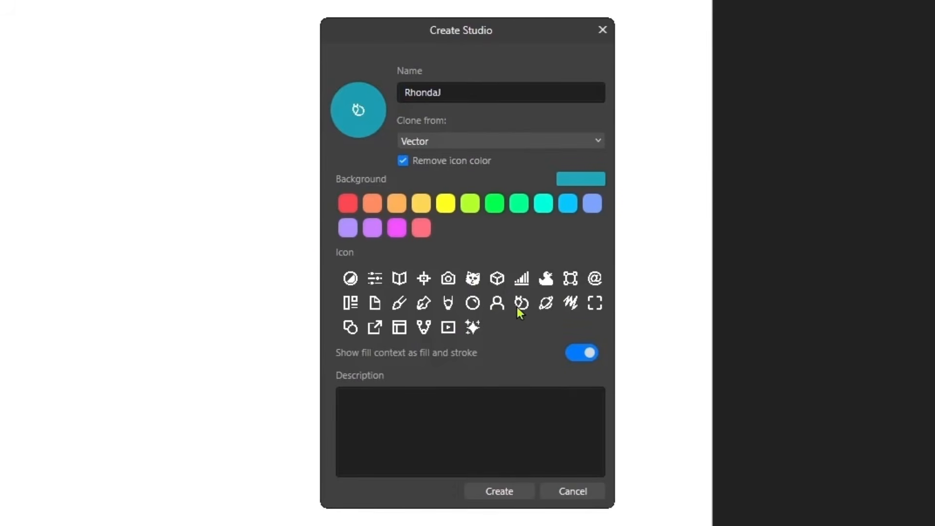
click(546, 279)
Set the studio's background color to mint green and create the studio with an empty description
click(417, 228)
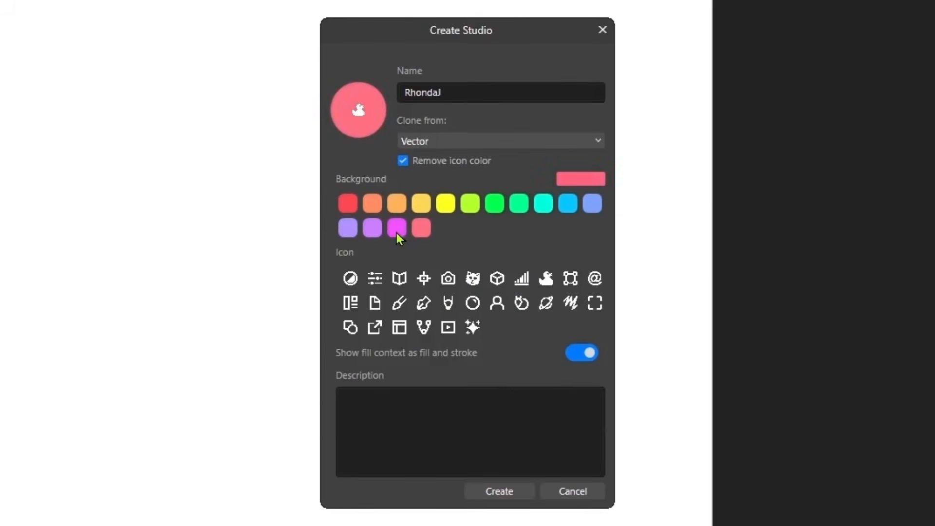
click(396, 229)
click(567, 202)
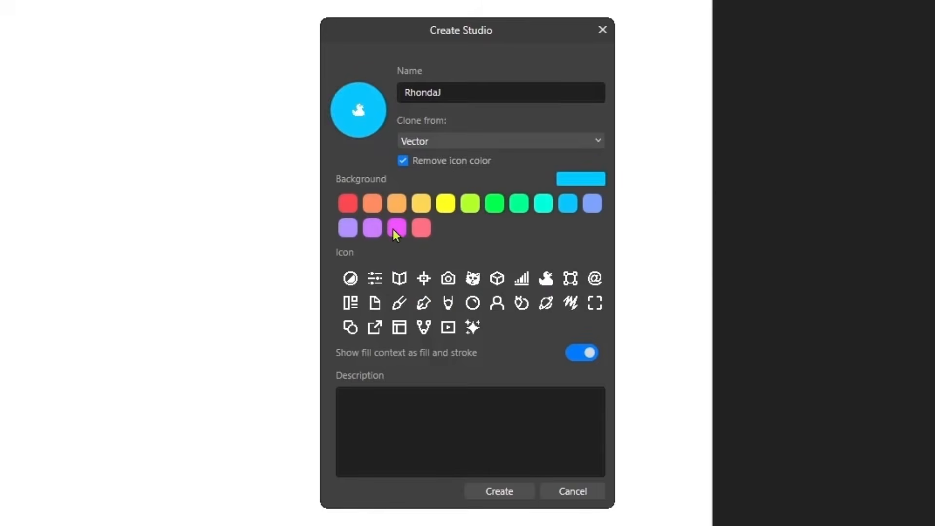
click(393, 229)
click(419, 230)
click(525, 205)
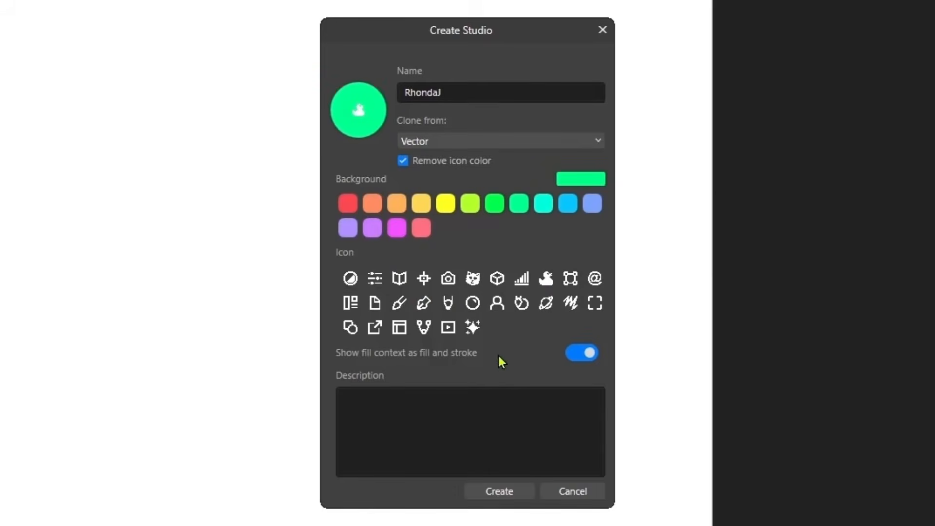
click(410, 422)
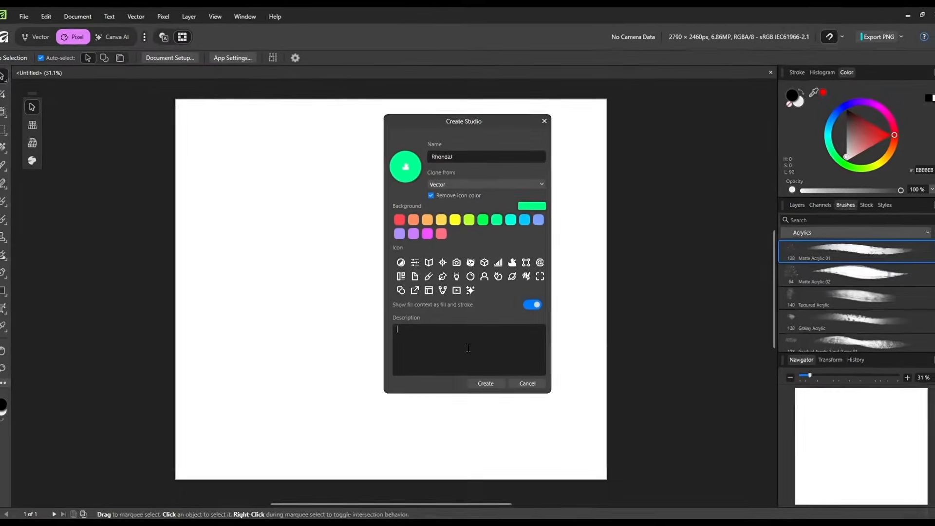
click(485, 381)
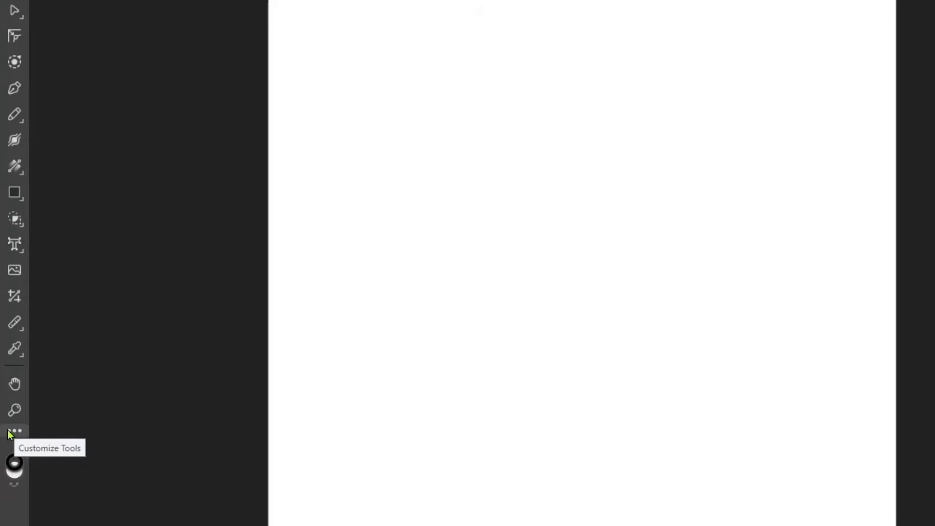
Customize the new studio's tools by removing the Stroke Width Tool, the Fill and Transparency tool group and the Place Tool
click(11, 432)
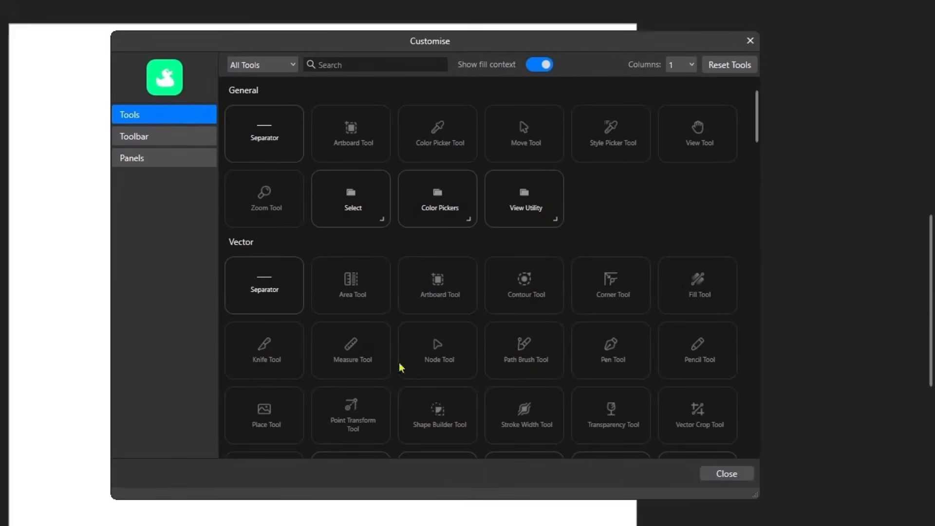
scroll(577, 209, down, 10)
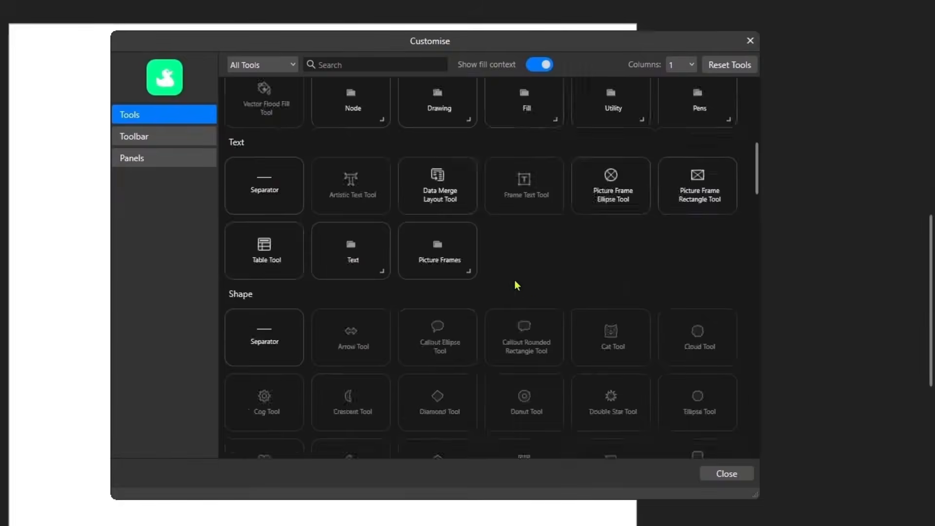
scroll(484, 282, down, 3)
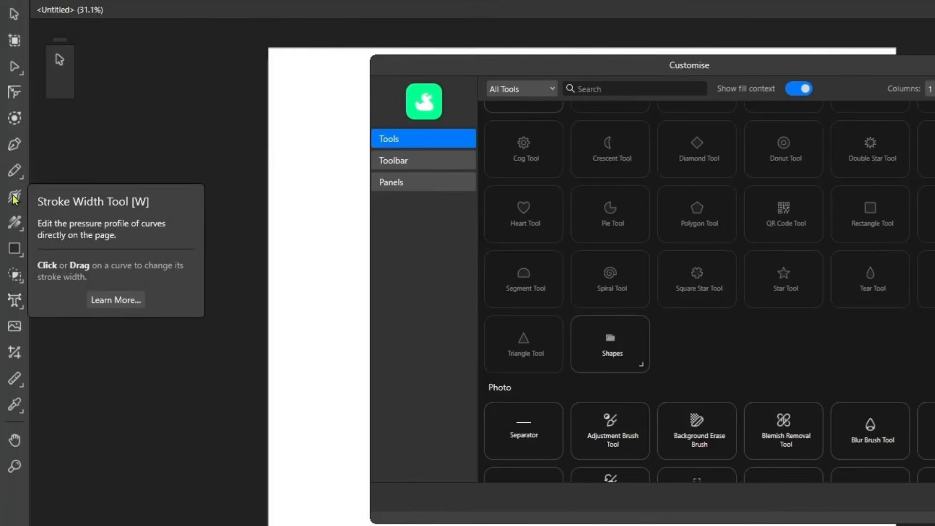
mouse_move(15, 199)
mouse_down()
mouse_move(156, 146)
mouse_move(183, 146)
mouse_up()
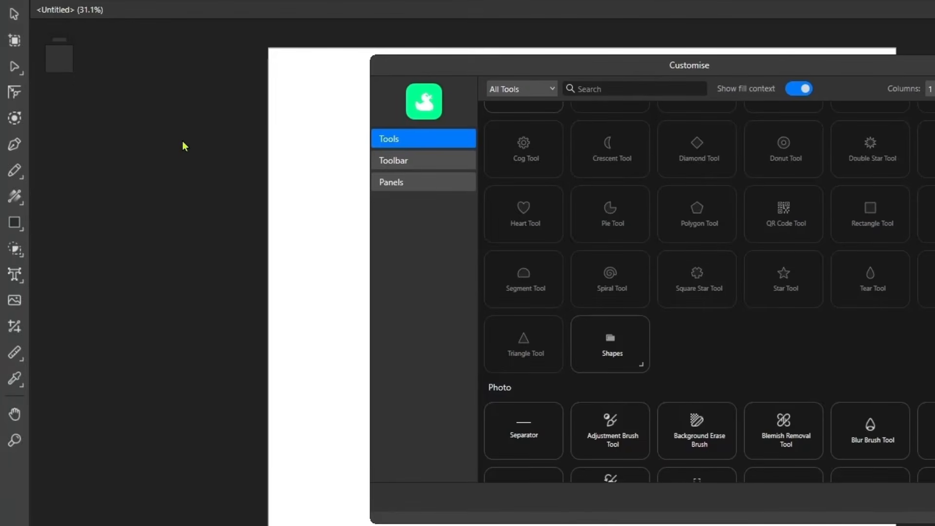
click(20, 204)
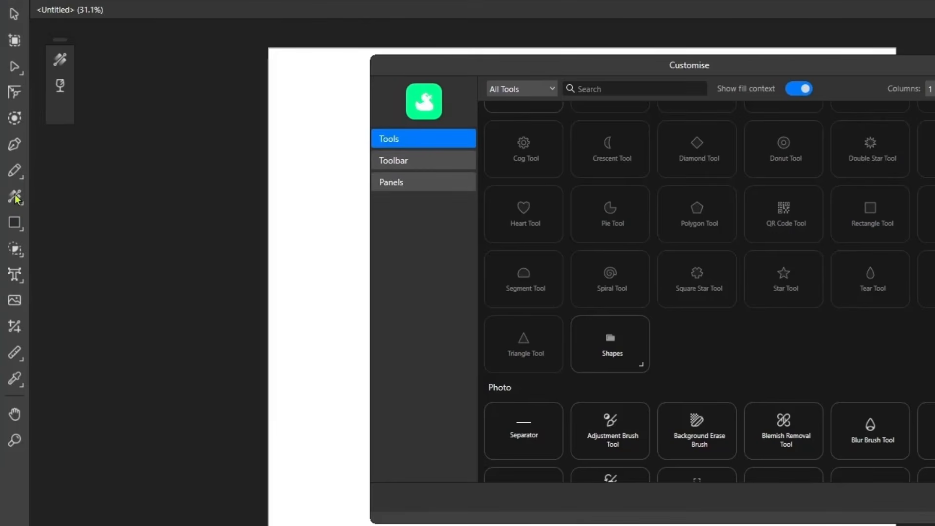
drag(16, 200, 153, 115)
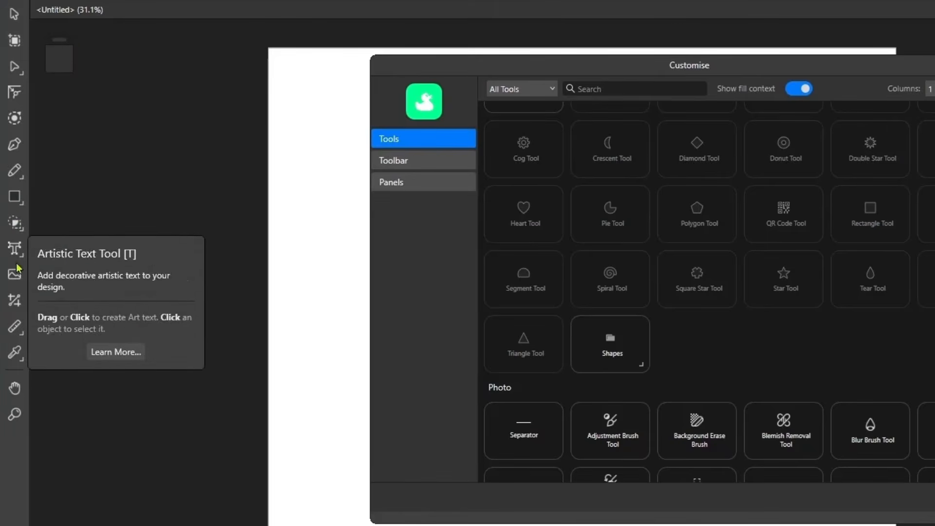
drag(14, 275, 140, 159)
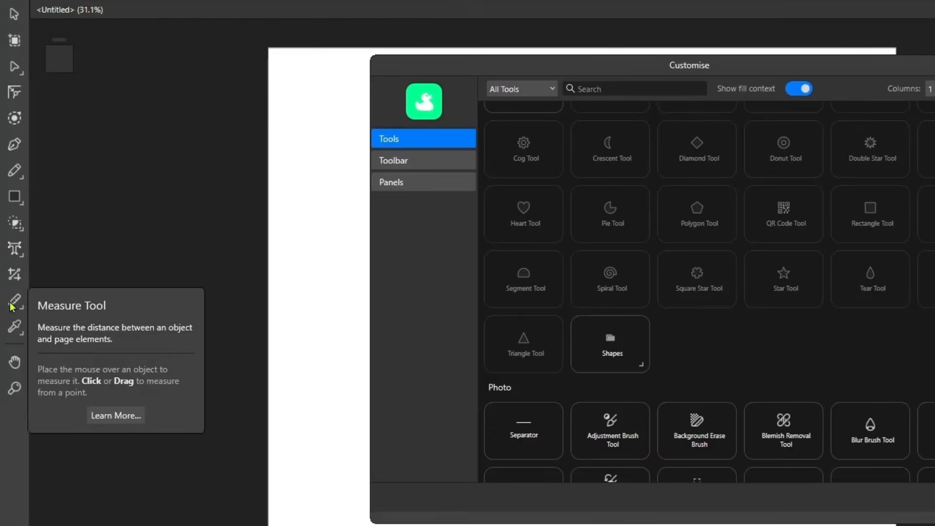
Remove the Measure Tool group from the custom studio's tools
drag(13, 302, 149, 191)
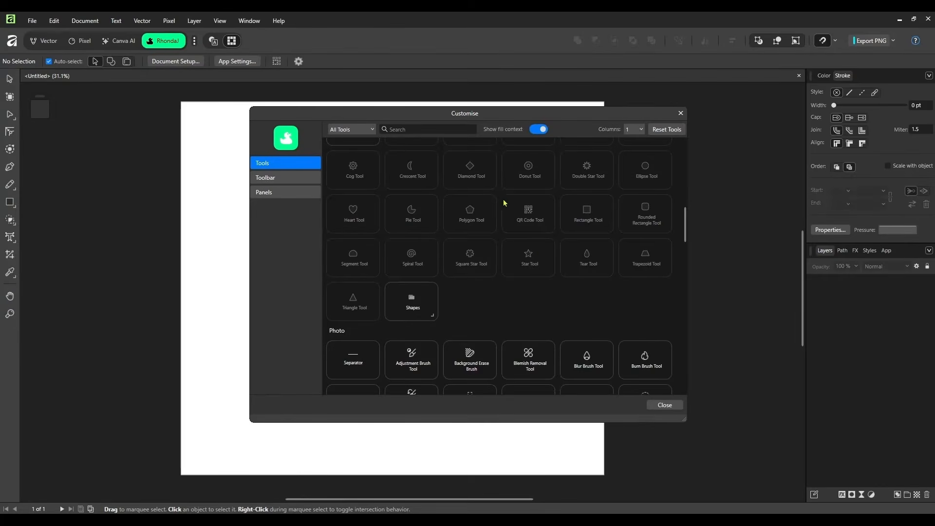
scroll(545, 231, down, 1)
scroll(545, 263, up, 10)
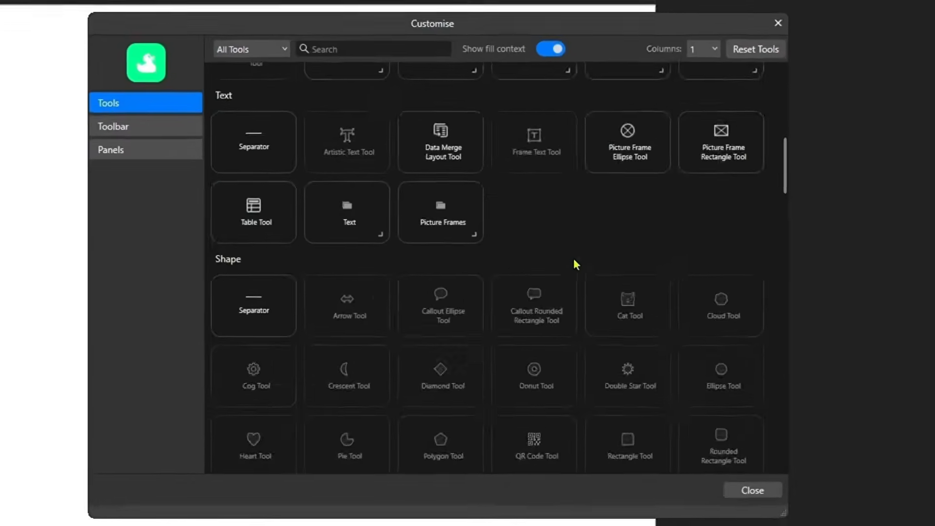
scroll(571, 223, up, 8)
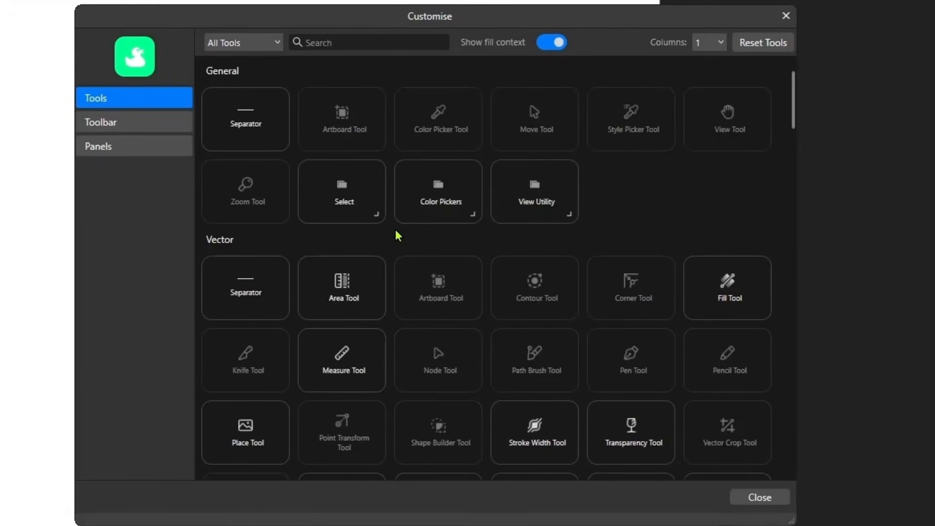
Examine the General, Vector, Text and Shape categories to see which tools and tool groups can be added
scroll(397, 234, down, 1)
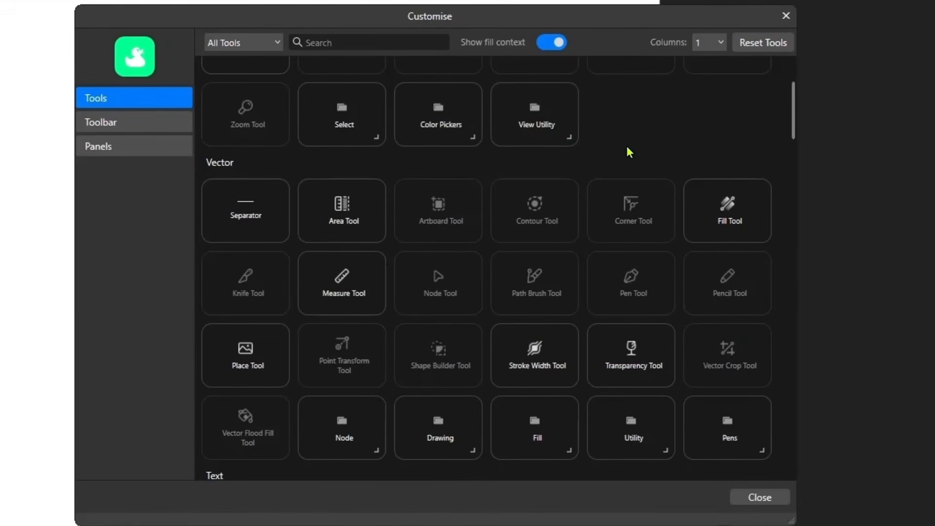
scroll(611, 160, down, 3)
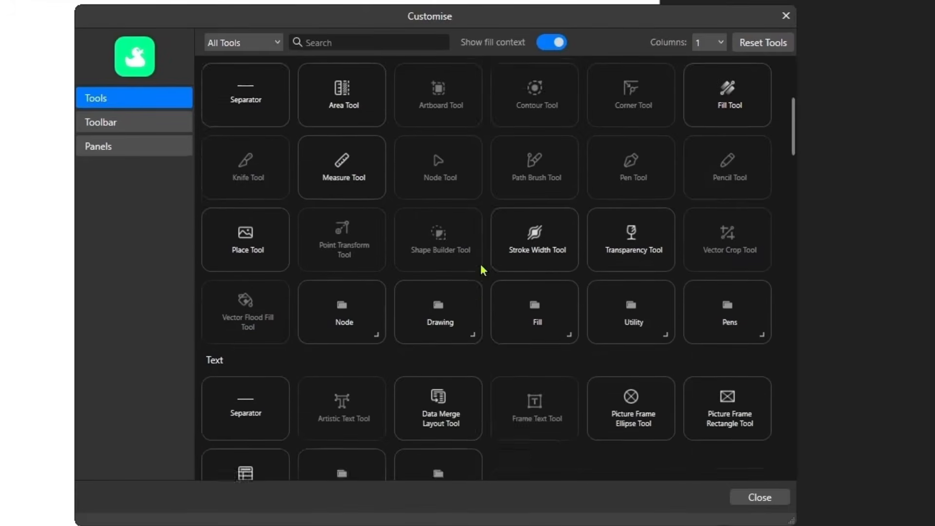
scroll(482, 269, down, 4)
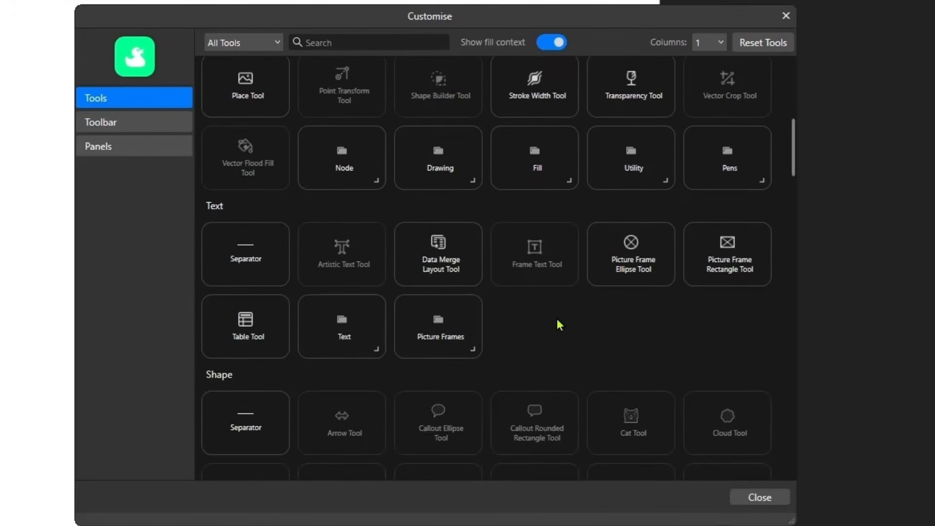
scroll(522, 317, down, 5)
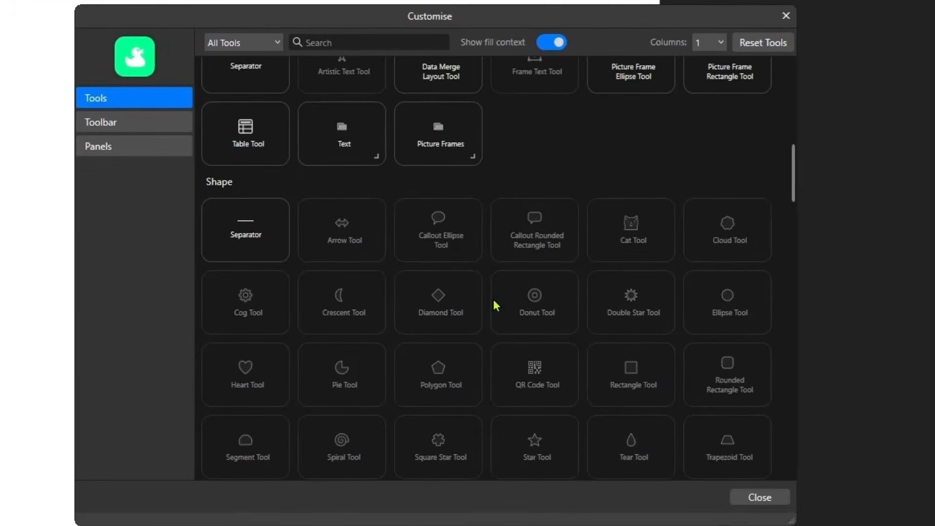
click(246, 237)
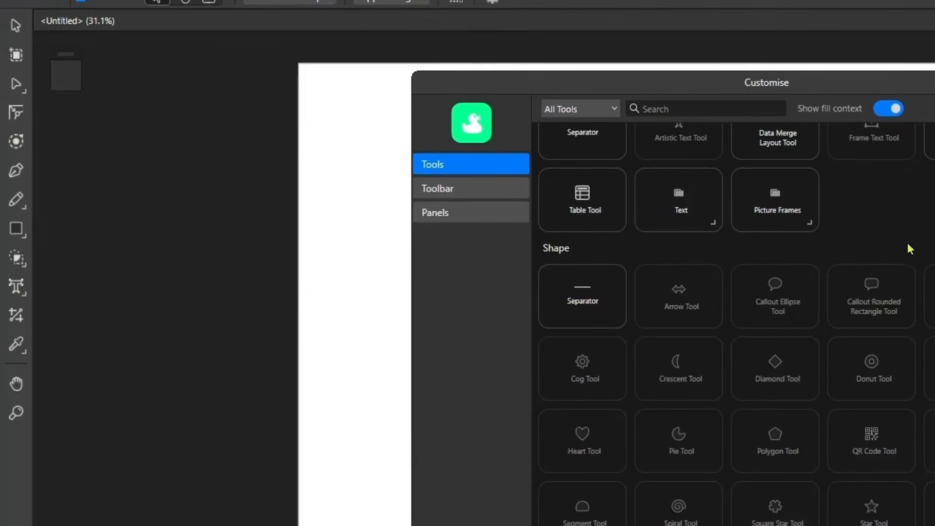
scroll(926, 349, down, 2)
scroll(925, 348, down, 2)
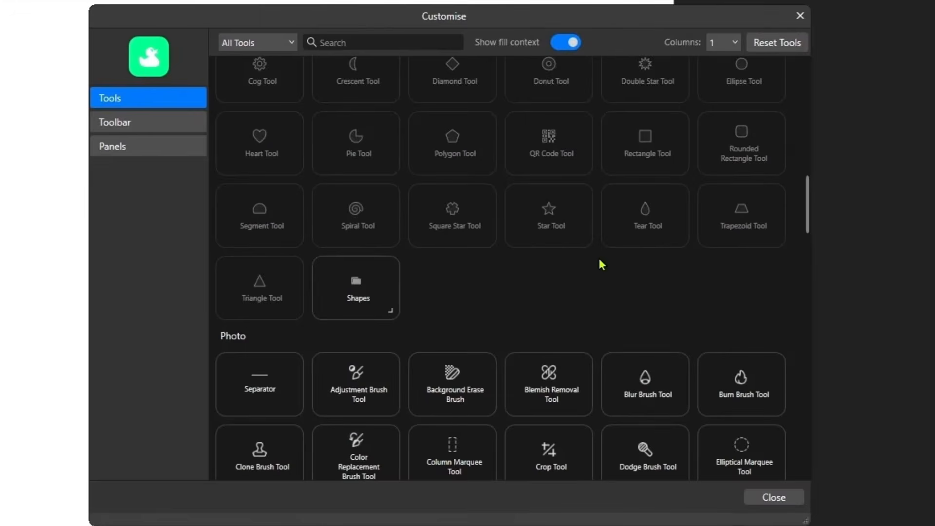
scroll(597, 261, down, 1)
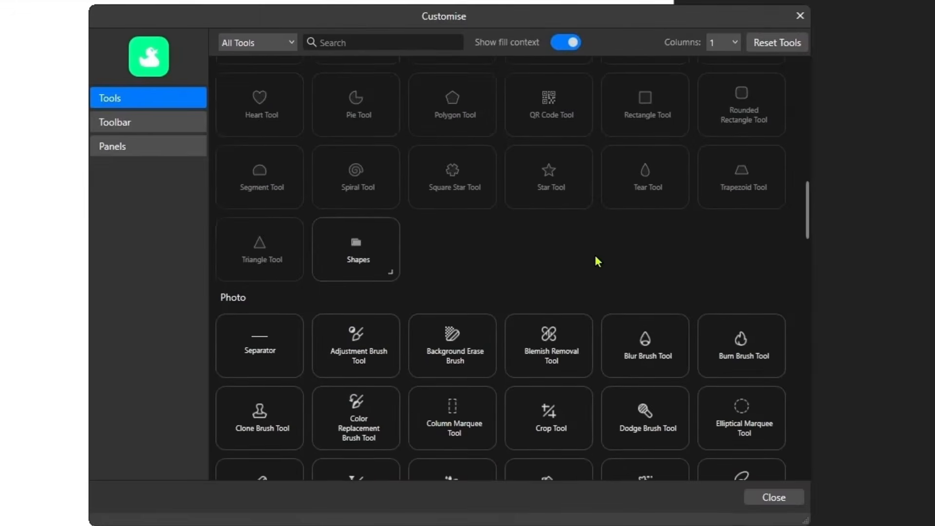
scroll(588, 243, down, 1)
scroll(591, 238, down, 1)
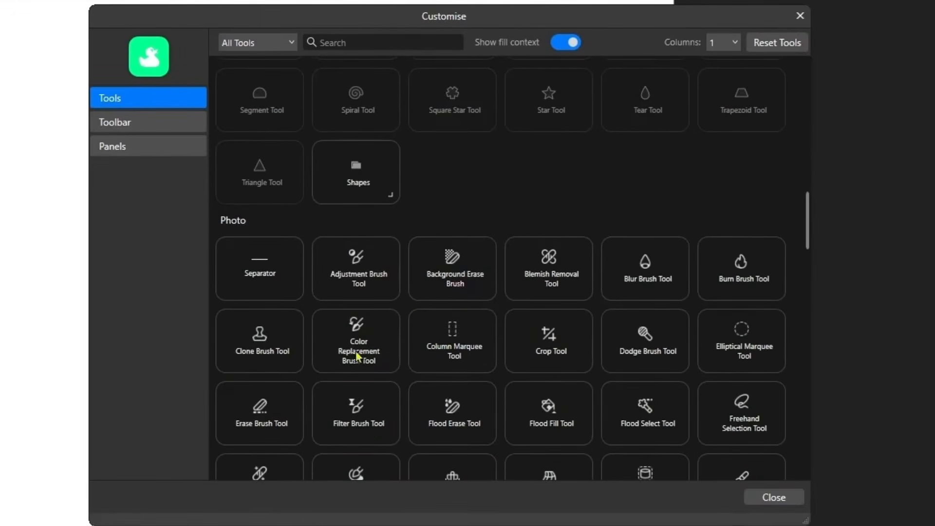
Add the Paint Brush Tool and the Paint Mixer Brush from the Photo category between the Pen Tool and the Pencil Tool
scroll(592, 337, down, 1)
scroll(591, 338, down, 1)
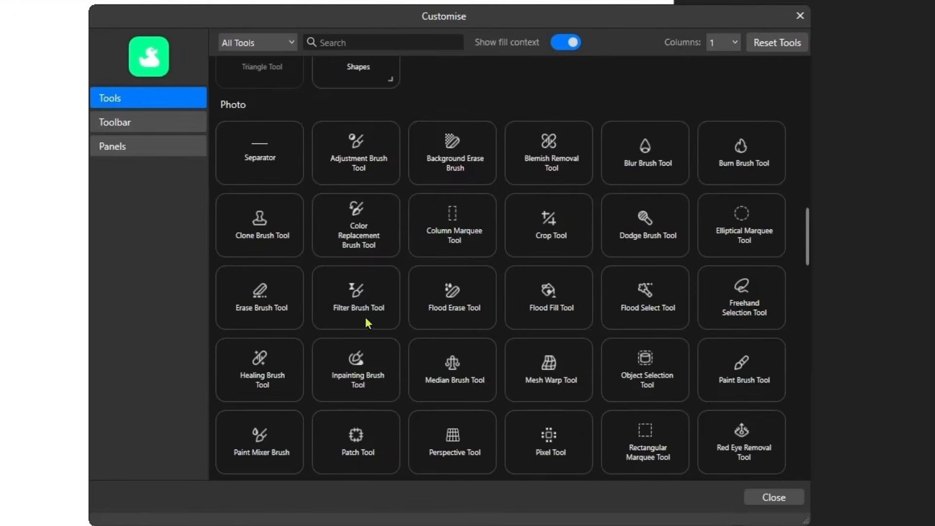
scroll(591, 322, down, 1)
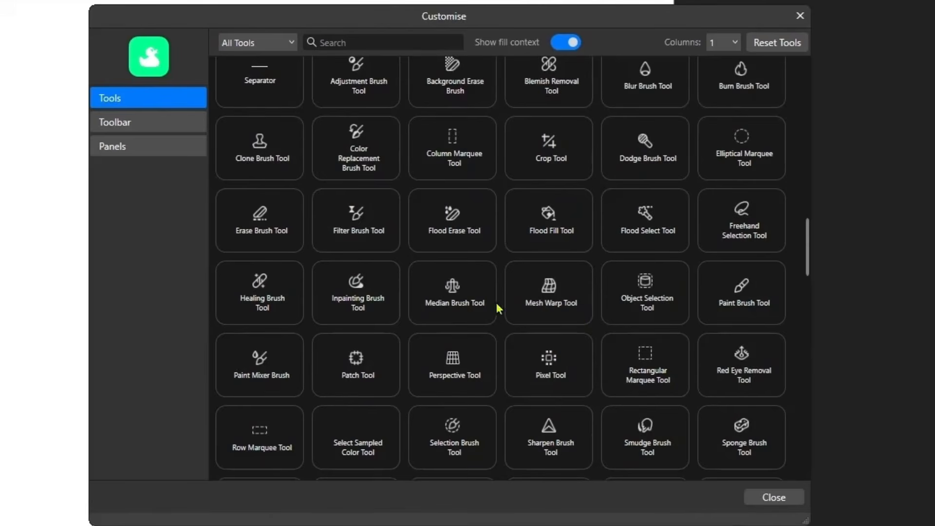
mouse_move(747, 303)
mouse_down()
mouse_move(219, 229)
mouse_move(2, 222)
mouse_move(25, 211)
mouse_move(12, 225)
mouse_up()
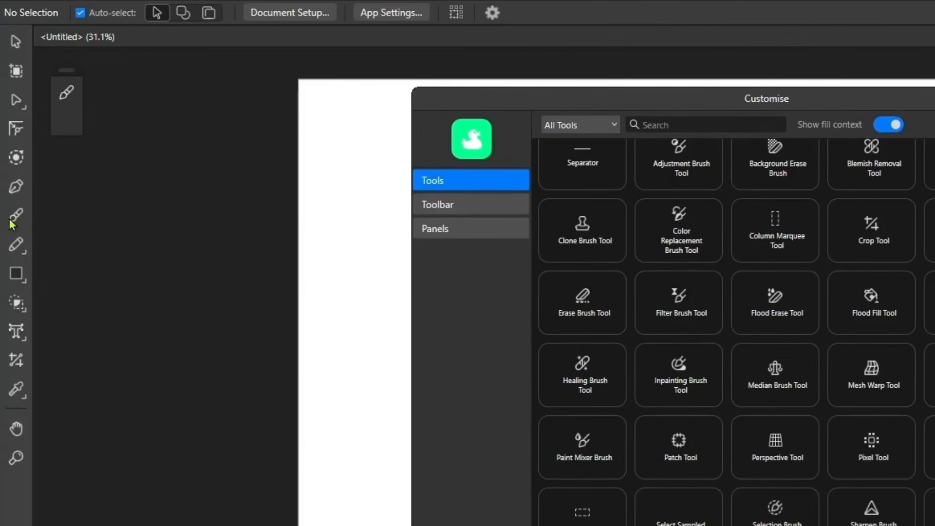
mouse_move(582, 441)
mouse_down()
mouse_move(368, 355)
mouse_move(40, 253)
mouse_up()
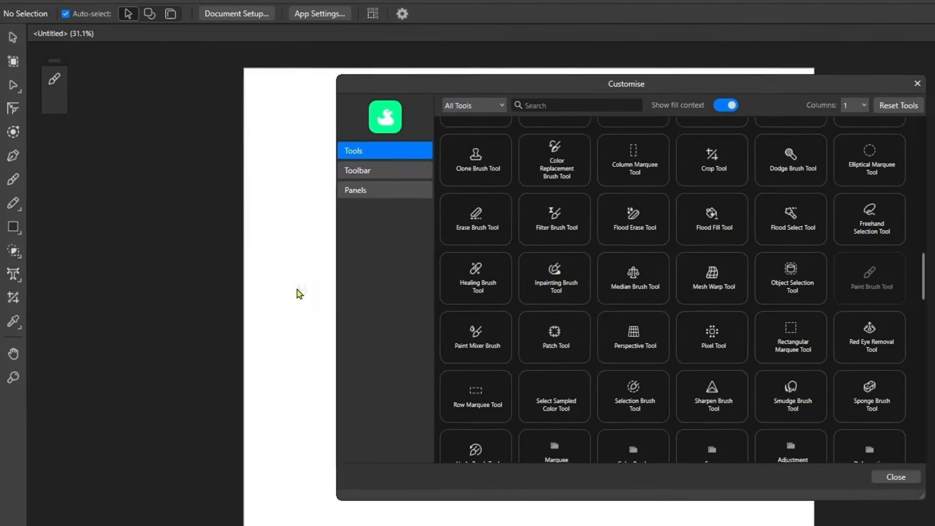
drag(32, 208, 21, 208)
Examine the remaining Photo tools and the Painting, Effects, Export and Canva AI categories
scroll(727, 293, down, 2)
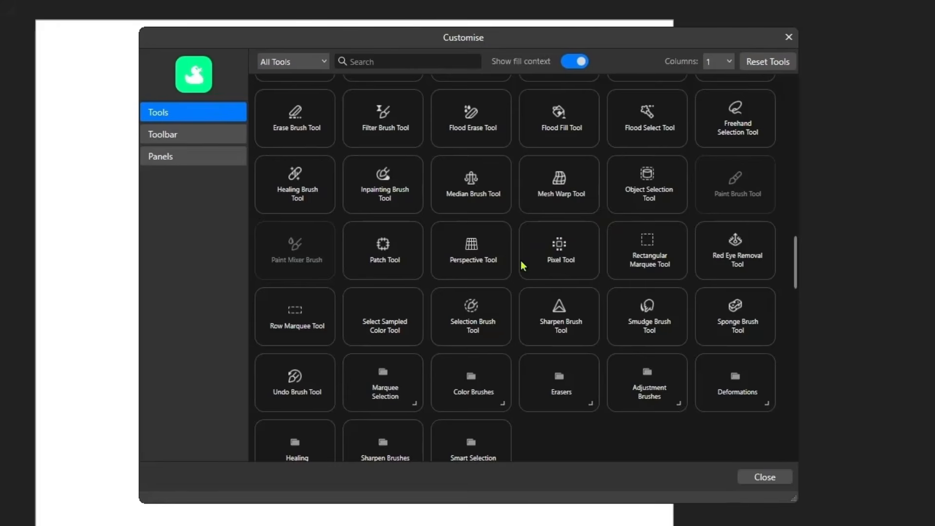
scroll(520, 266, down, 2)
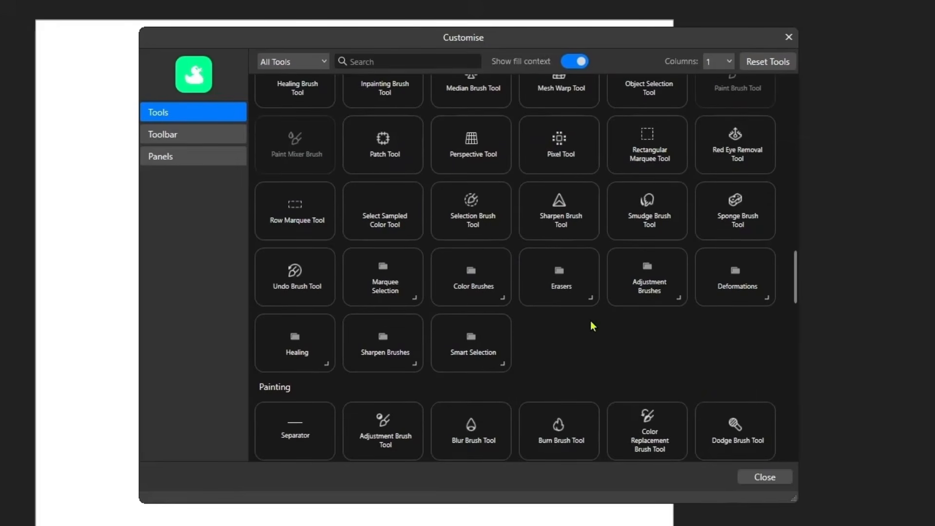
scroll(584, 324, down, 1)
scroll(536, 288, down, 3)
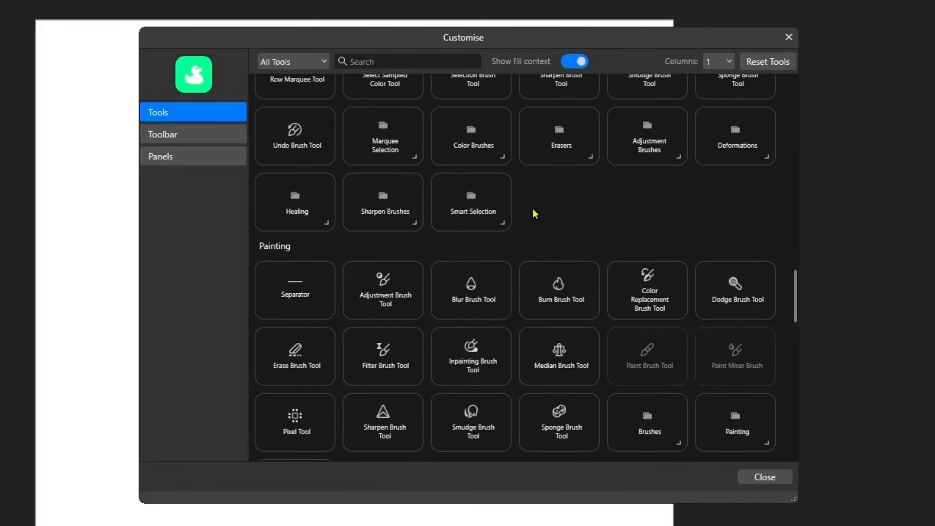
scroll(528, 251, down, 2)
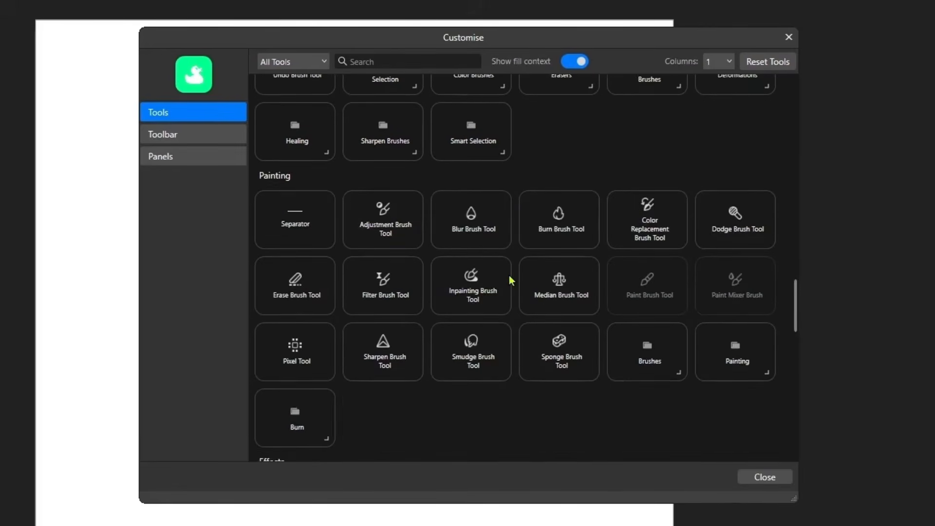
scroll(510, 277, down, 6)
scroll(506, 220, down, 1)
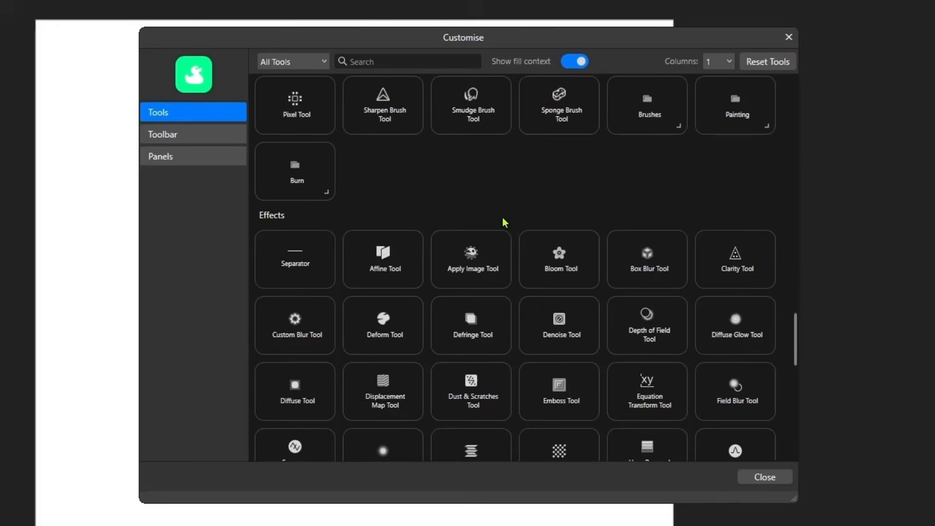
scroll(517, 291, down, 8)
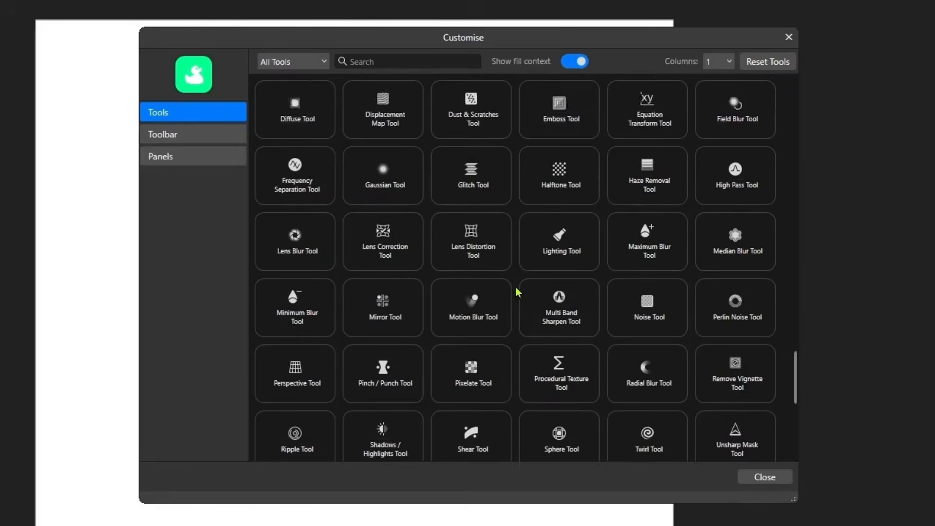
scroll(517, 292, down, 5)
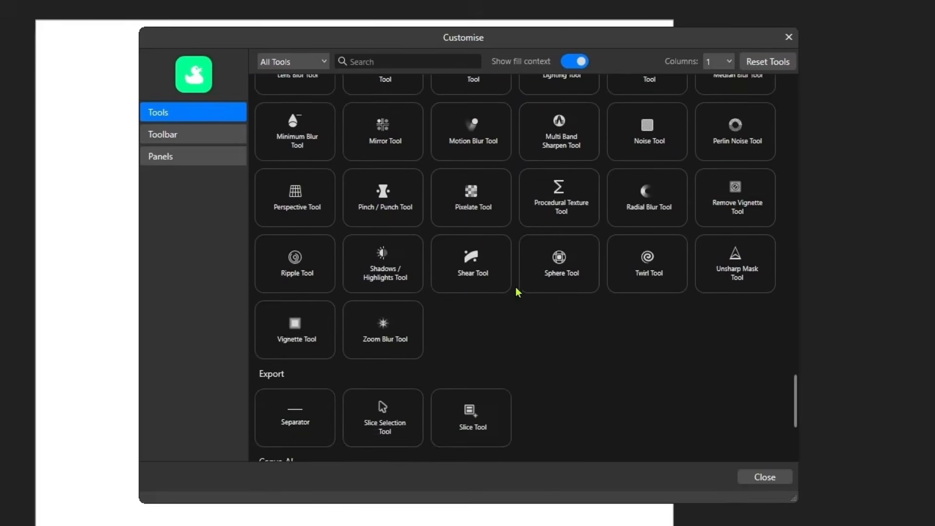
scroll(517, 291, down, 4)
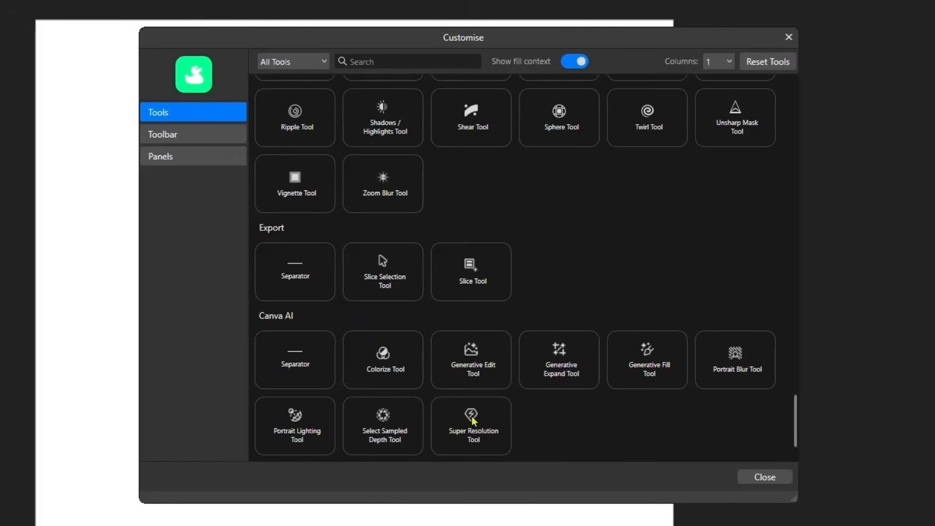
Add Canva AI's Super Resolution, Generative Fill and Generative Expand tools below the Artboard Tool, followed by a separator
drag(471, 416, 13, 101)
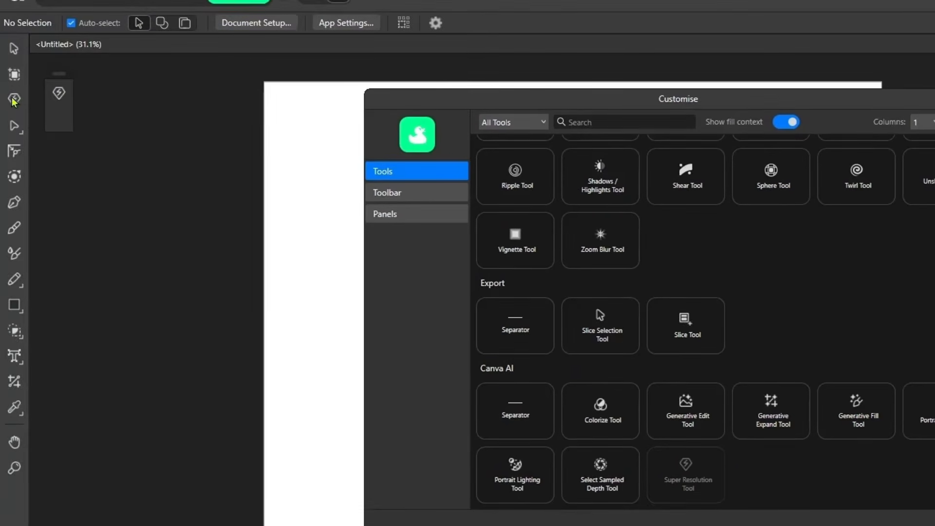
drag(780, 416, 15, 125)
drag(857, 404, 13, 131)
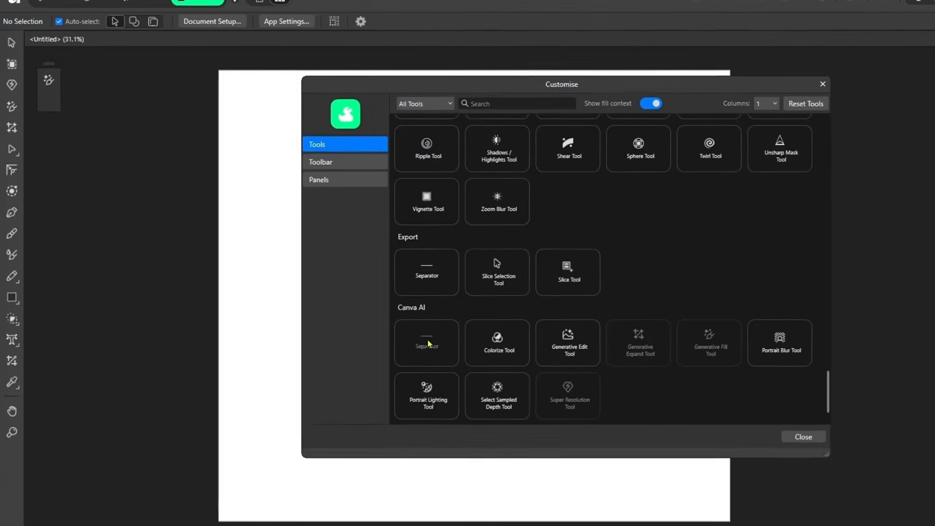
drag(48, 151, 13, 145)
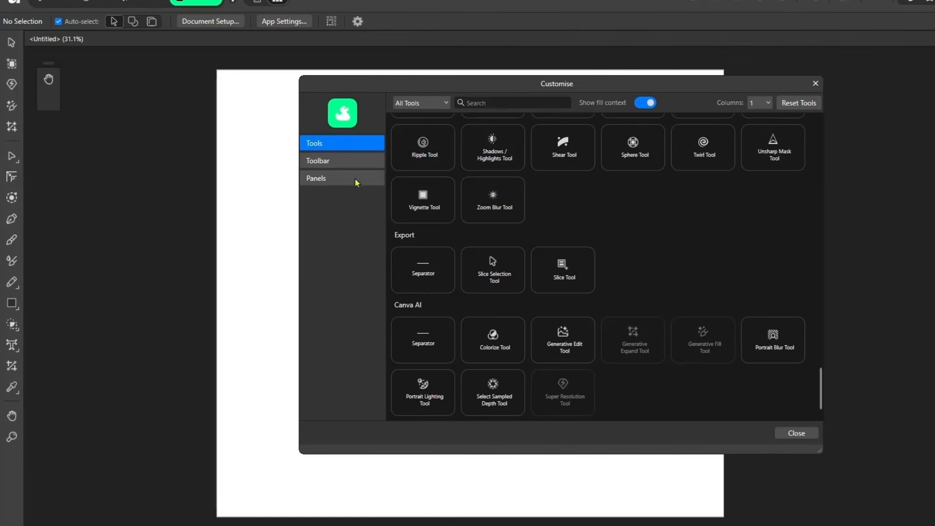
Review the available tools and tool groups again in the Photo, Painting, General, Vector and Text categories
drag(822, 392, 822, 249)
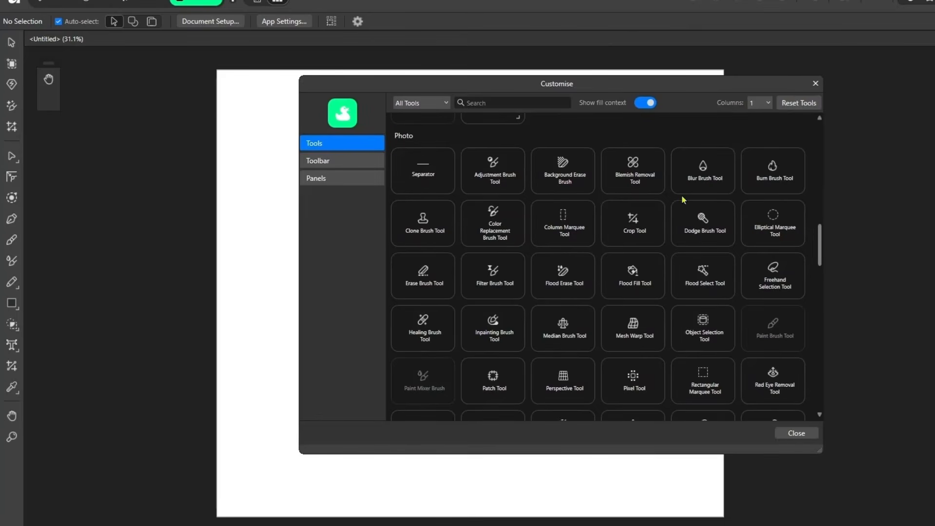
scroll(593, 260, down, 1)
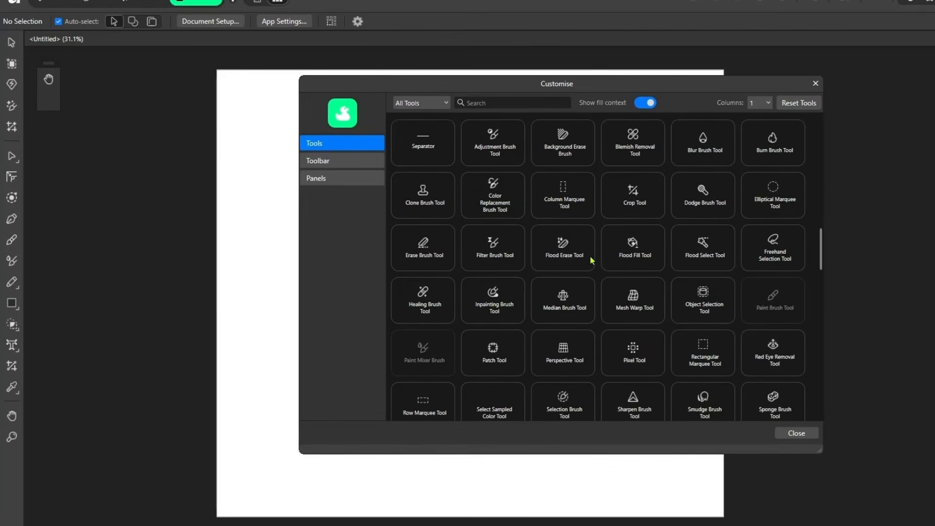
scroll(591, 260, down, 1)
scroll(592, 261, down, 4)
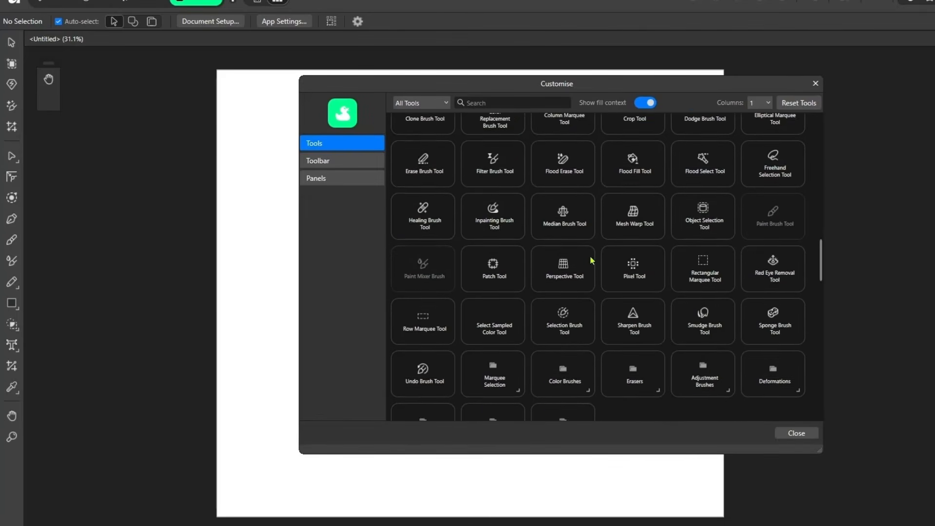
scroll(592, 260, down, 3)
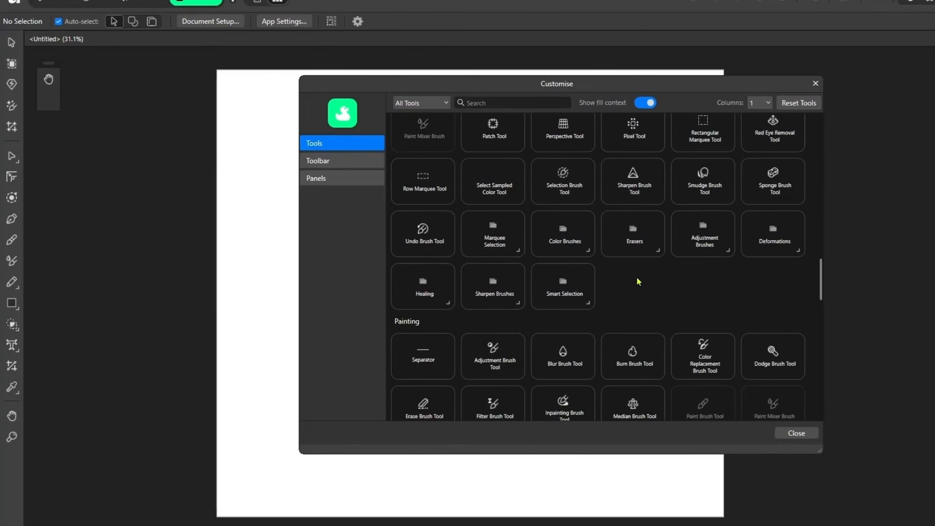
scroll(638, 281, down, 3)
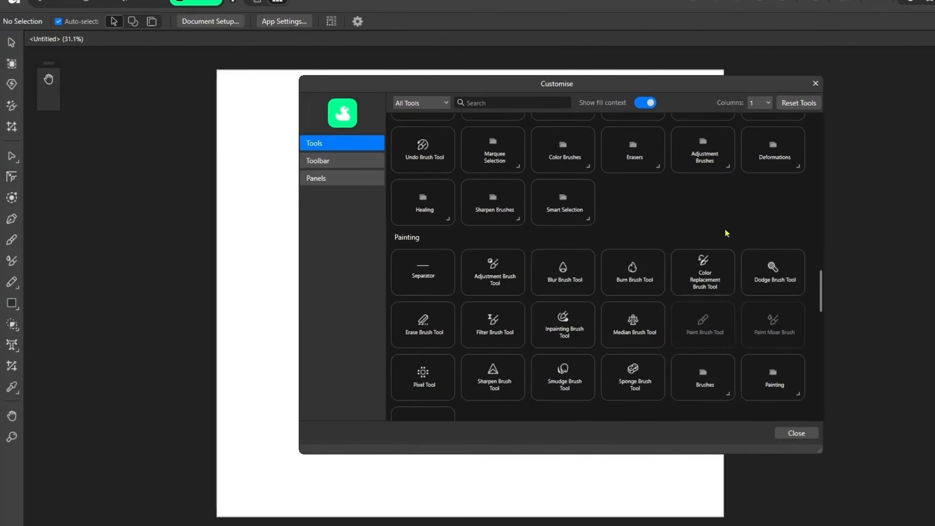
drag(820, 298, 820, 149)
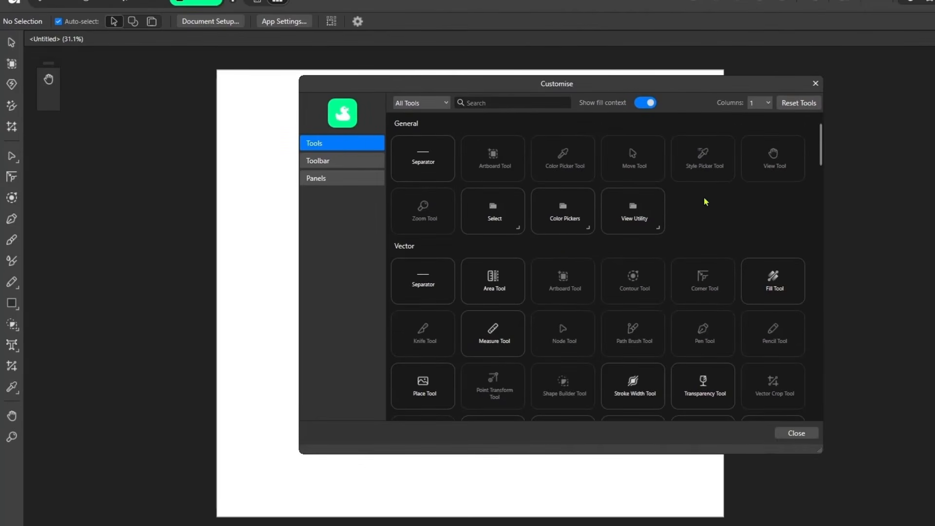
scroll(706, 201, down, 2)
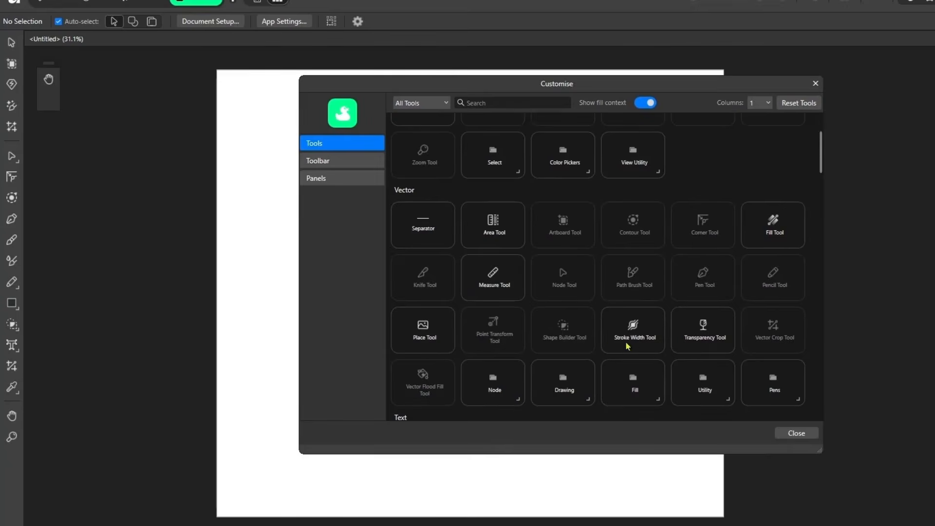
scroll(538, 382, down, 1)
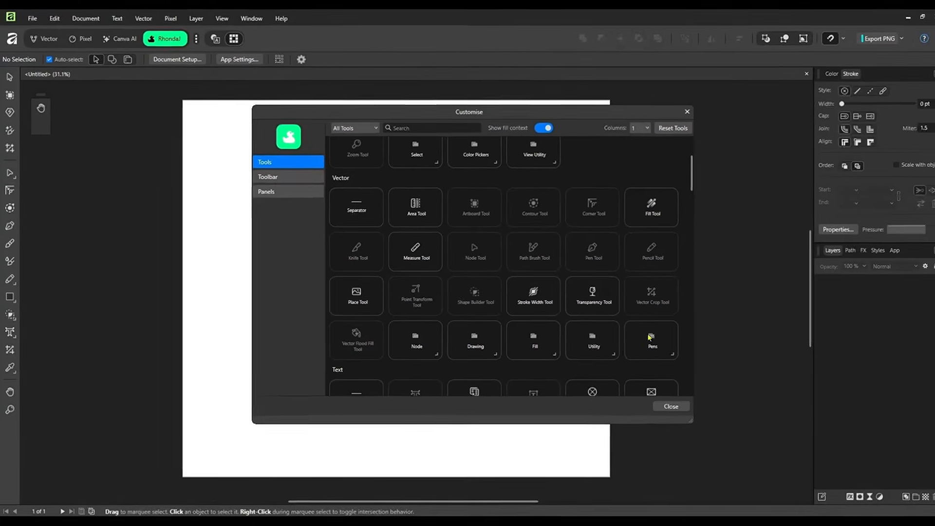
scroll(649, 337, down, 3)
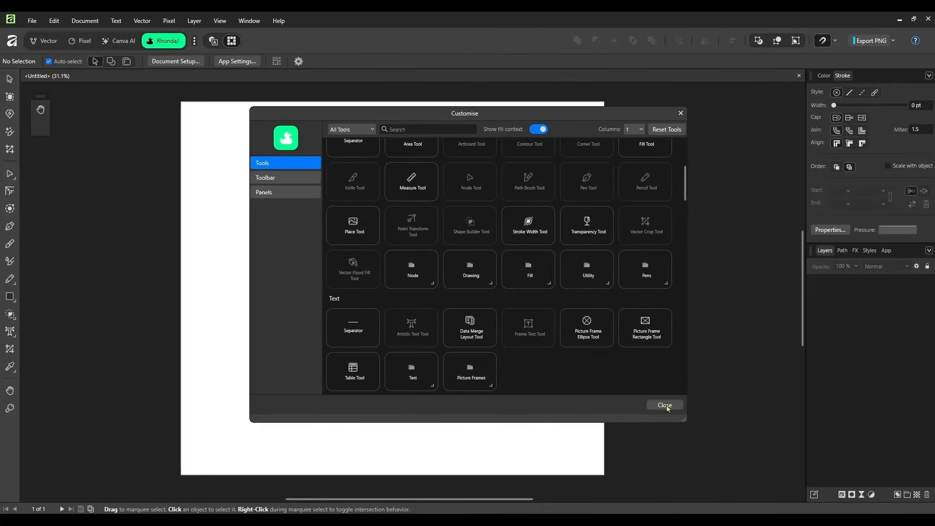
Finish customizing the tools and open the customization options for the toolbar
click(665, 405)
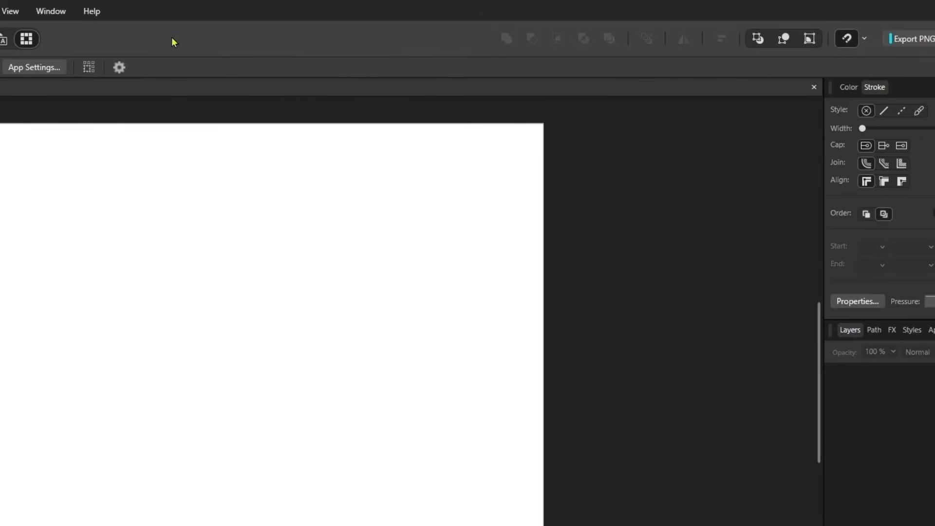
right_click(248, 43)
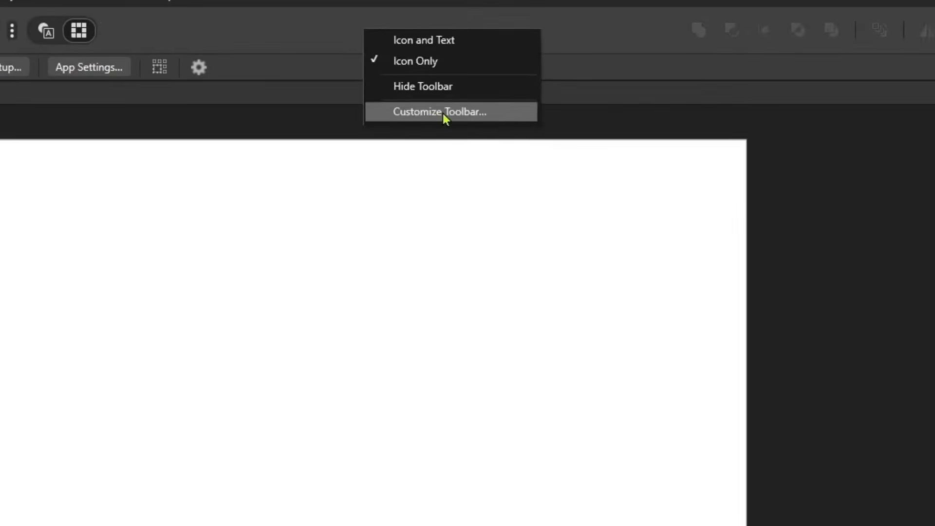
click(439, 106)
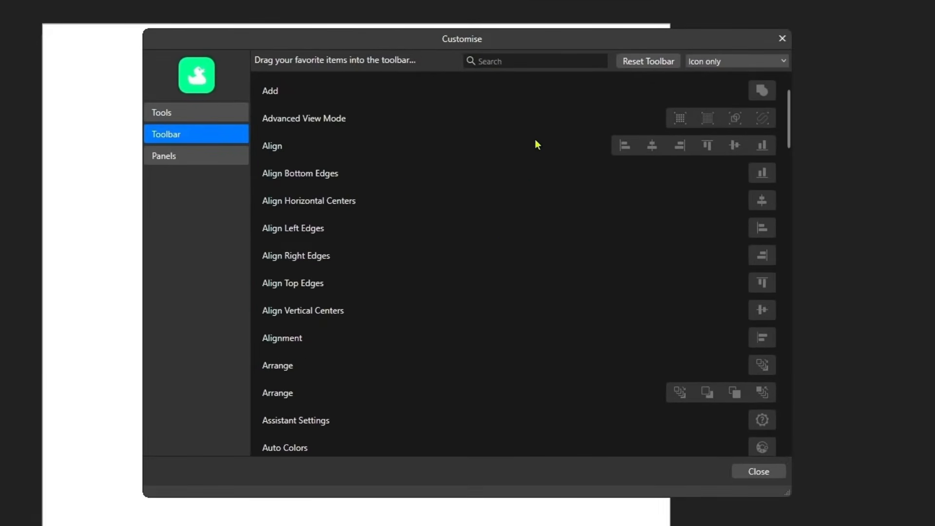
Add the Distribute button group to the toolbar, just before the Alignment button
scroll(502, 233, down, 1)
scroll(502, 233, up, 1)
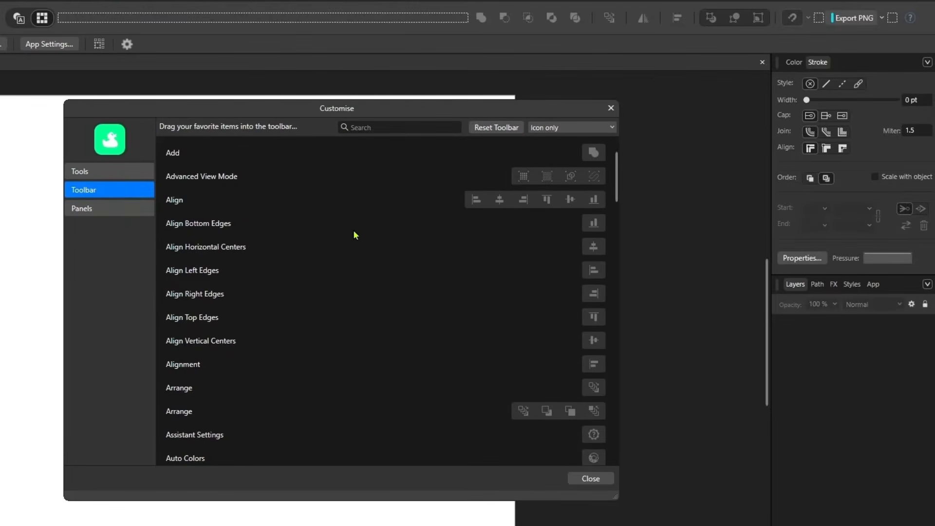
scroll(390, 224, down, 1)
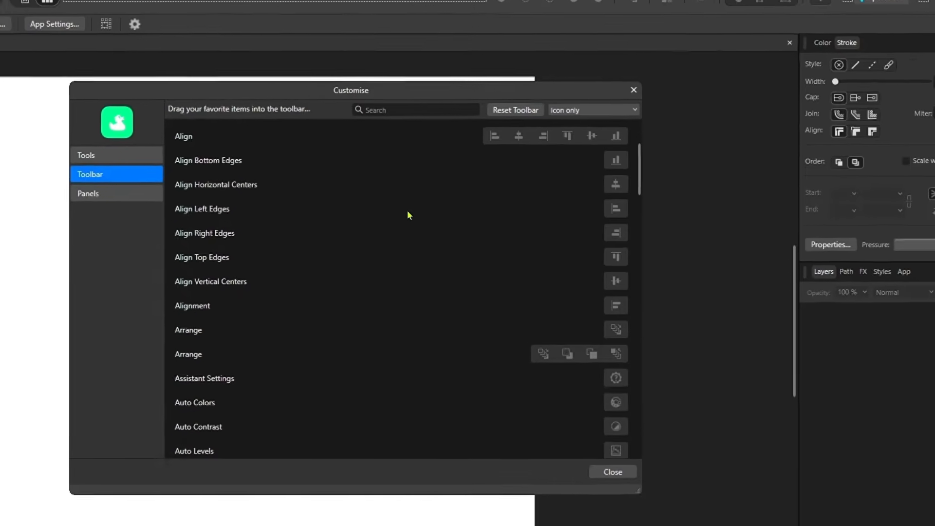
scroll(393, 229, down, 1)
scroll(481, 189, down, 2)
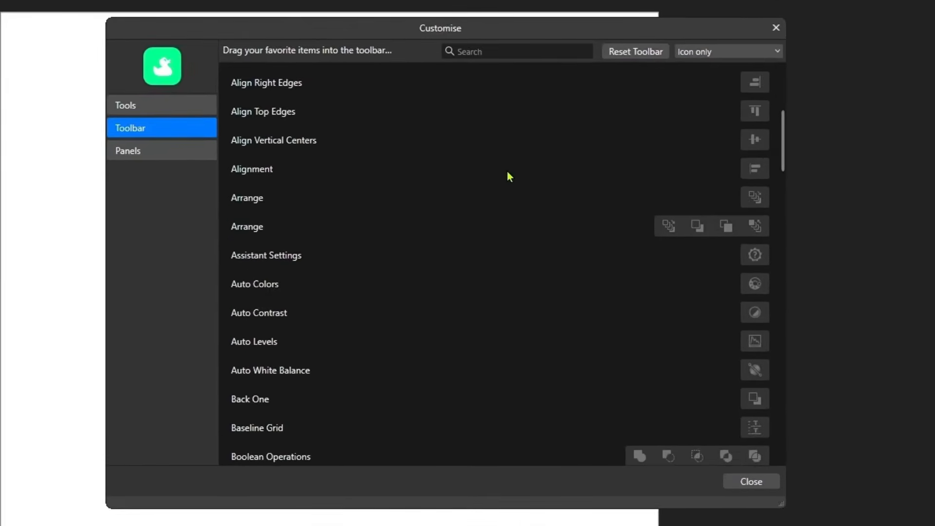
scroll(512, 192, down, 2)
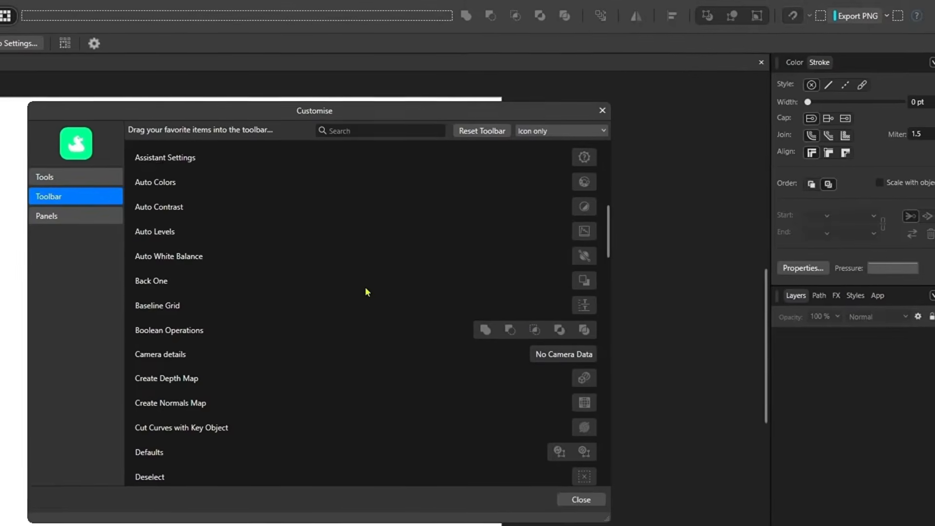
scroll(371, 291, down, 1)
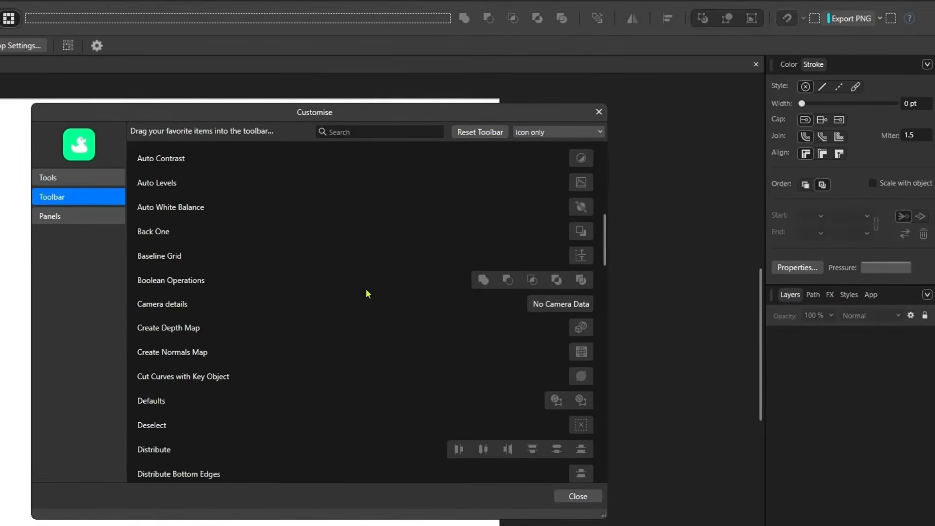
scroll(367, 294, down, 1)
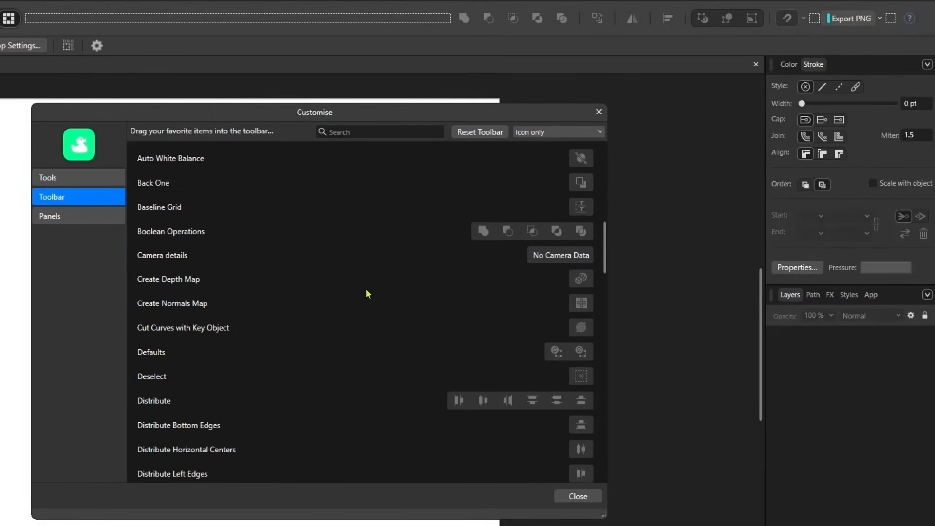
scroll(367, 293, down, 1)
drag(507, 352, 620, 30)
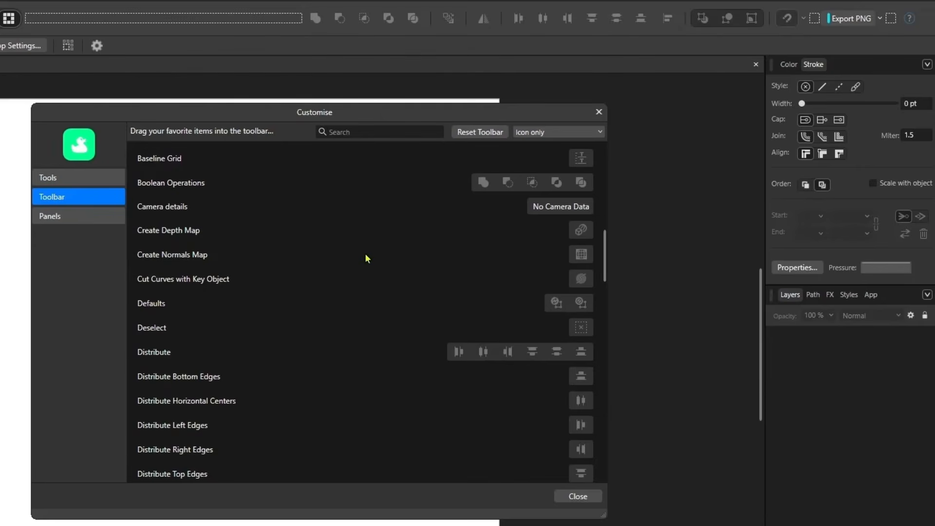
Insert a separator in the toolbar between the Distribute group and the Alignment button
scroll(367, 259, down, 7)
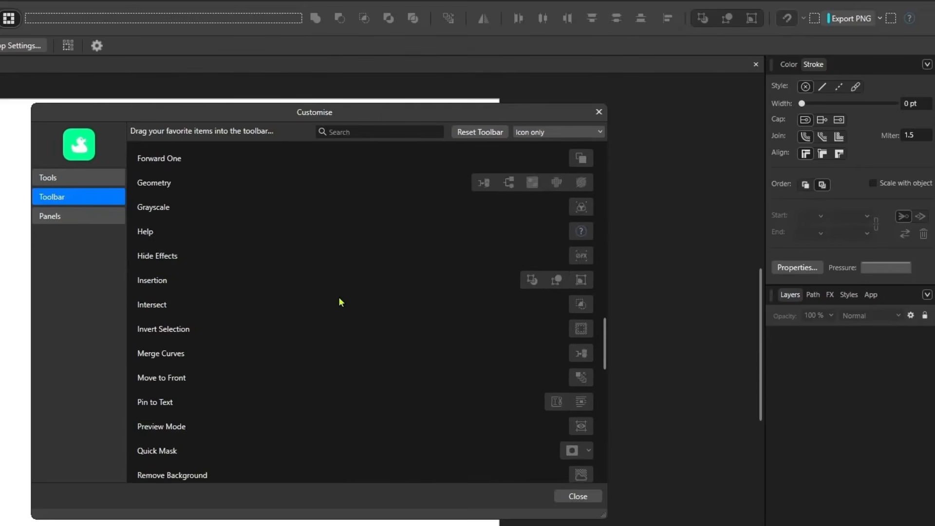
scroll(341, 302, down, 3)
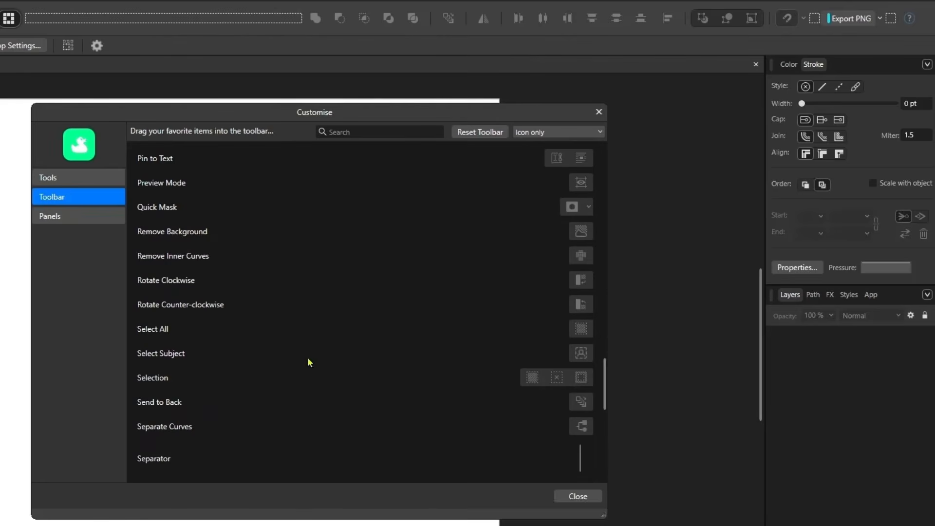
drag(522, 88, 646, 21)
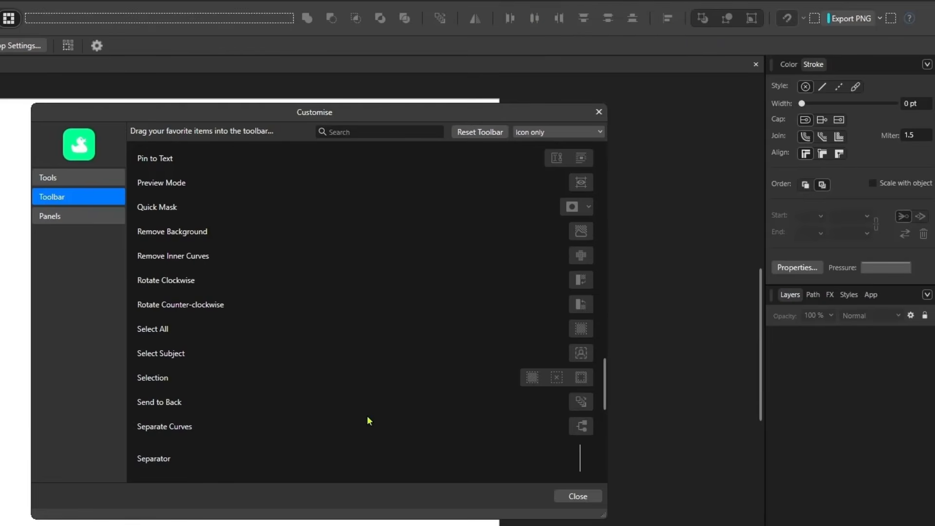
Replace the toolbar's single Alignment button with the full Align button group after the separator
scroll(375, 356, up, 2)
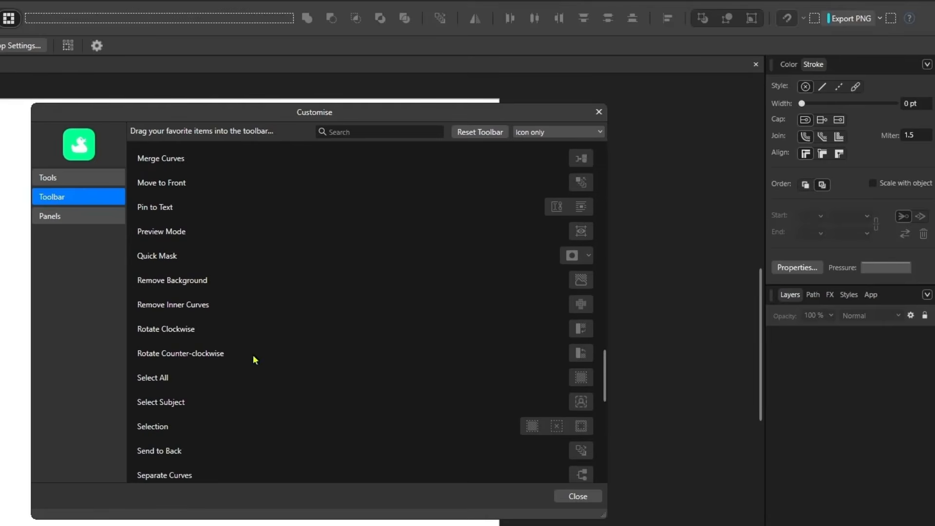
scroll(253, 358, up, 4)
scroll(352, 353, up, 2)
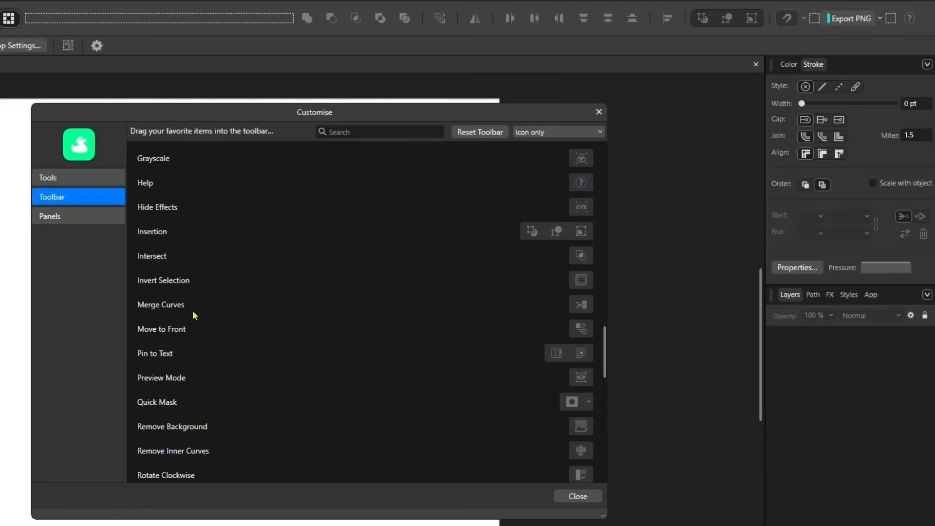
scroll(331, 328, up, 8)
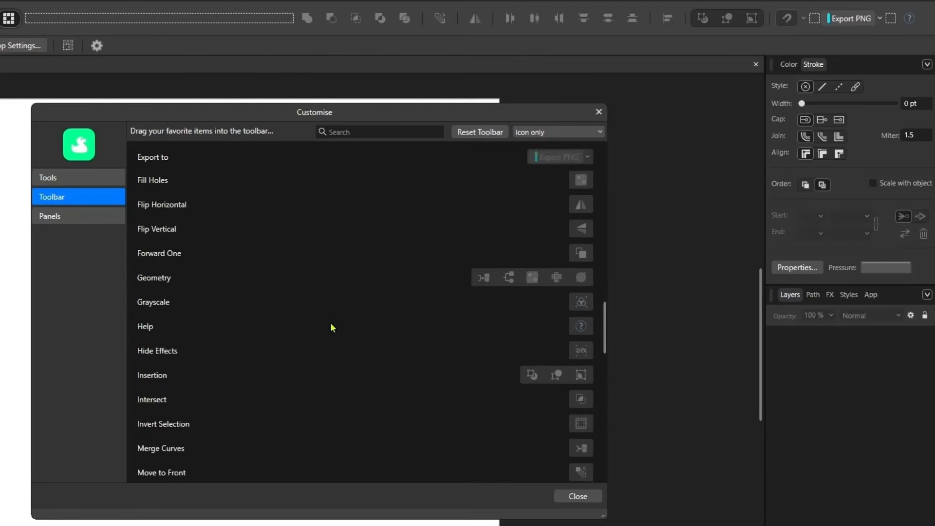
scroll(340, 331, up, 2)
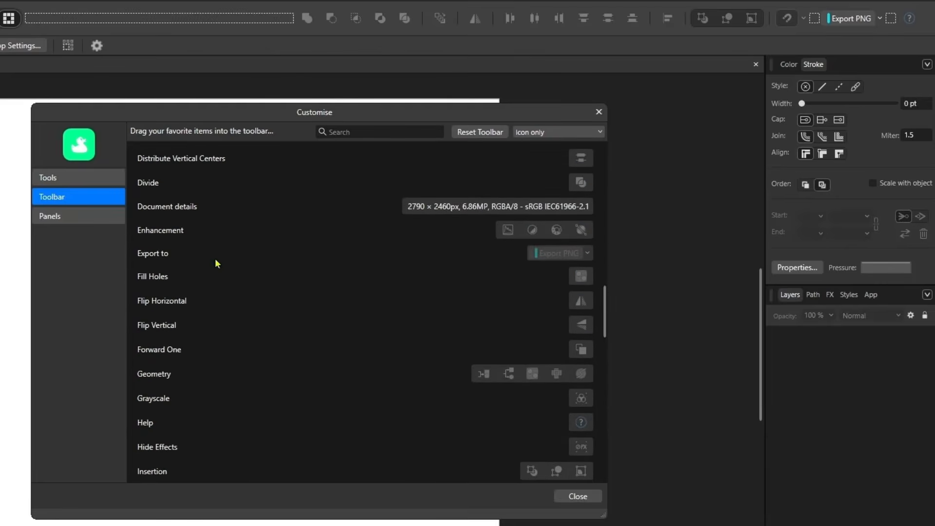
scroll(289, 218, up, 10)
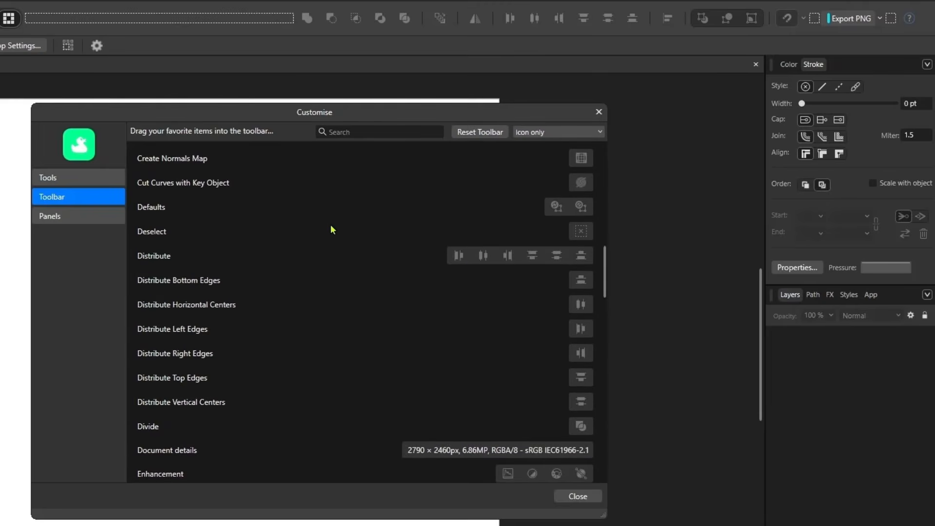
scroll(333, 249, up, 8)
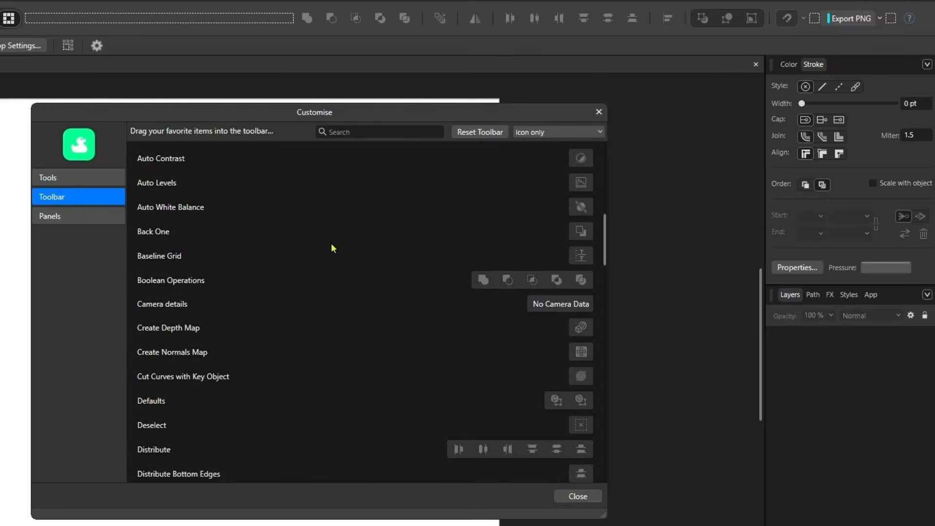
scroll(333, 249, up, 14)
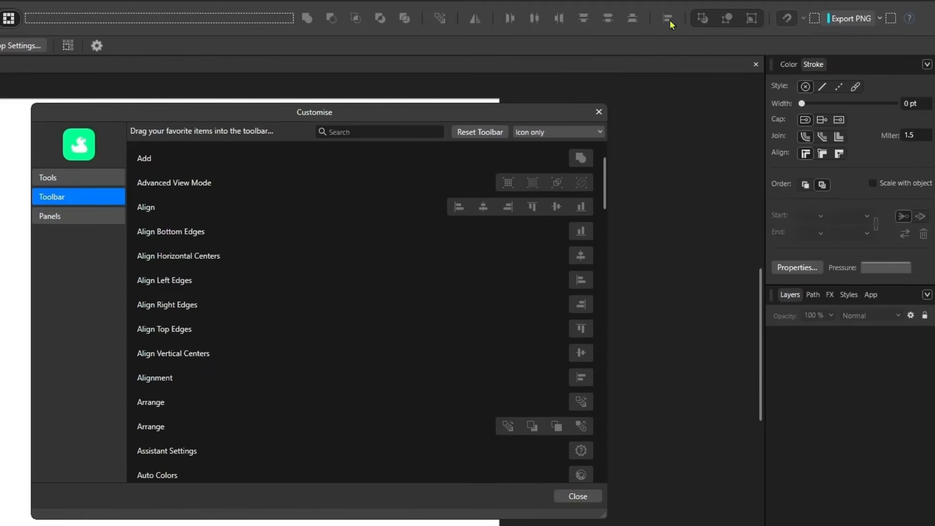
drag(670, 21, 651, 344)
drag(508, 213, 631, 27)
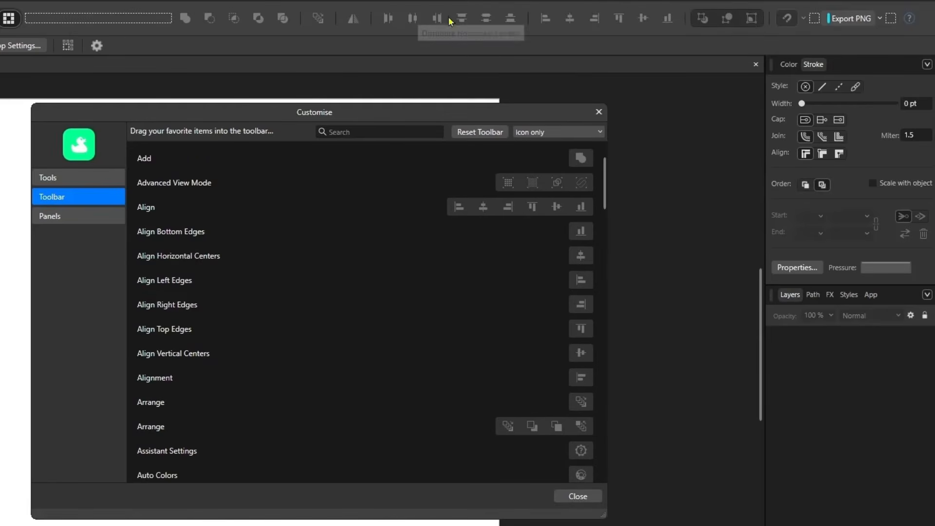
Look through more of the available toolbar items and close the customization window
scroll(326, 251, down, 2)
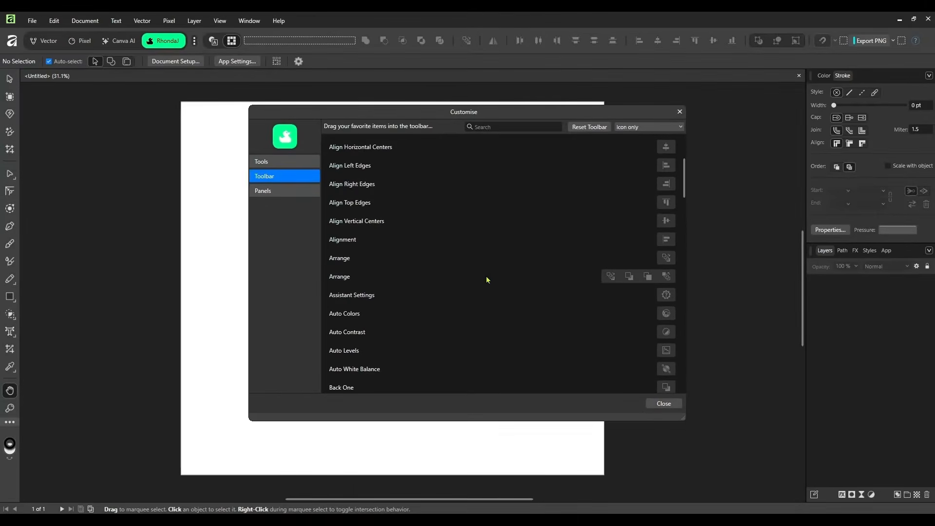
scroll(487, 280, down, 3)
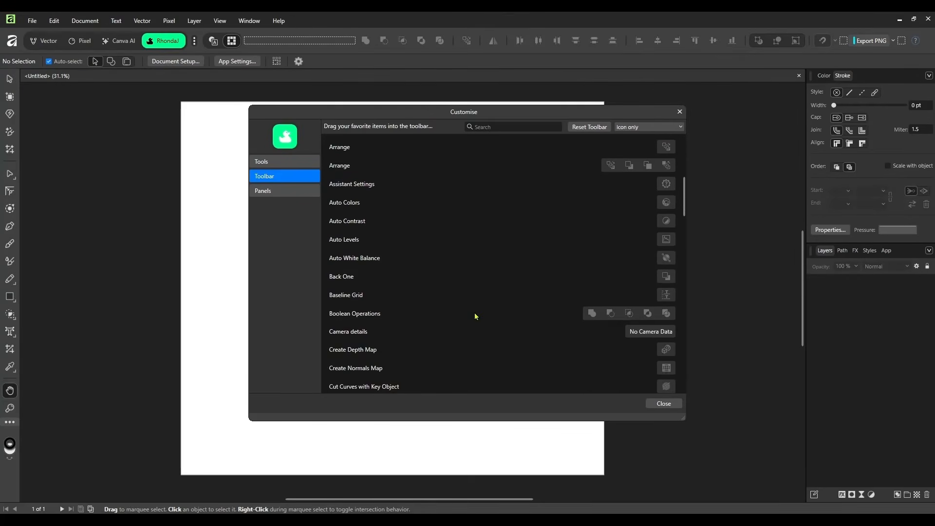
scroll(476, 317, down, 5)
click(664, 404)
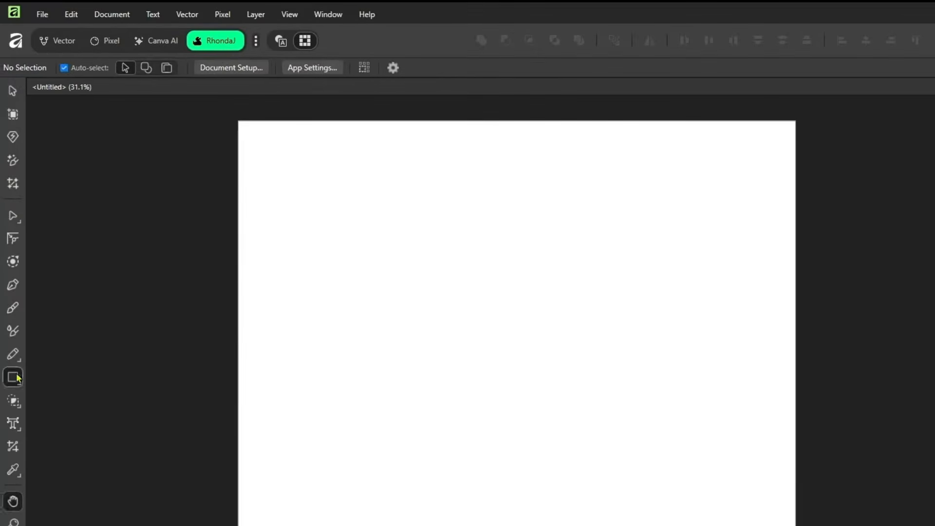
Draw two partly overlapping rectangles in the upper-left area of the page
click(17, 379)
drag(373, 226, 448, 312)
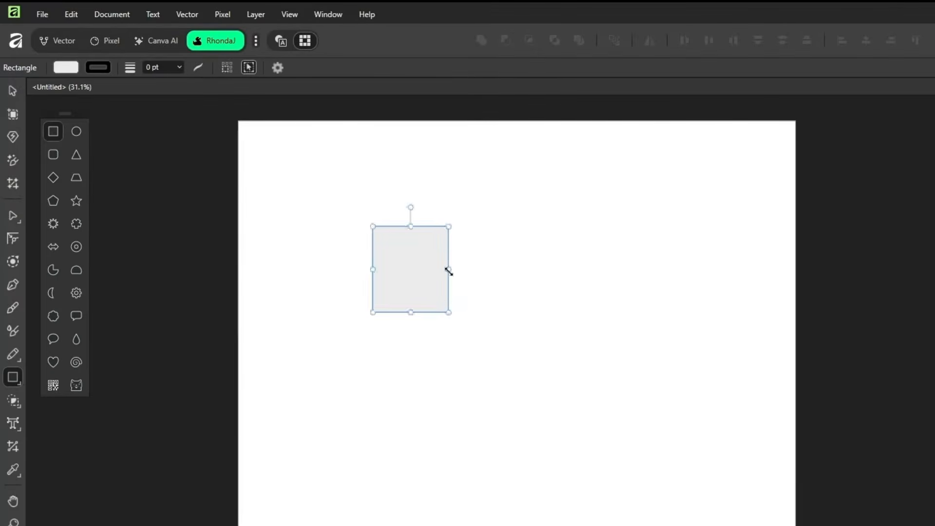
drag(420, 258, 502, 360)
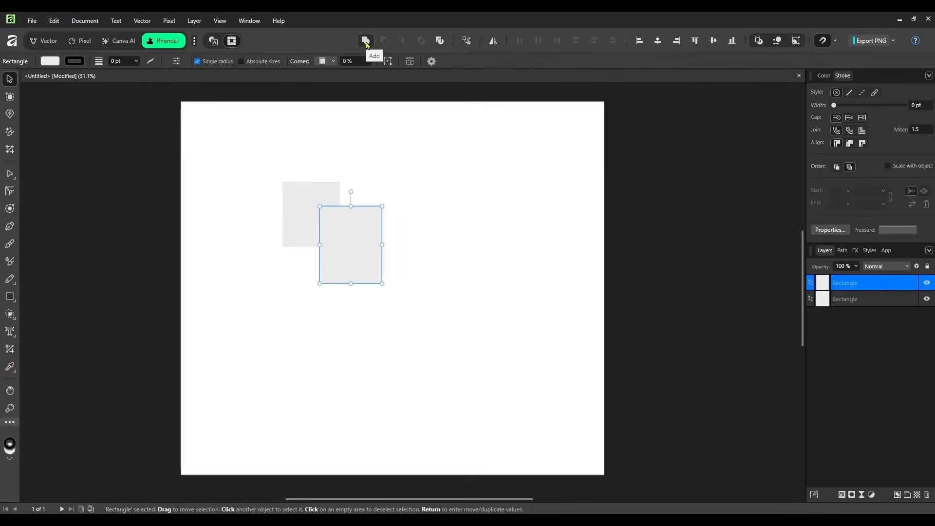
Select both rectangles and examine the toolbar's Boolean, arrange, flip and rotate, and align commands
drag(247, 146, 460, 345)
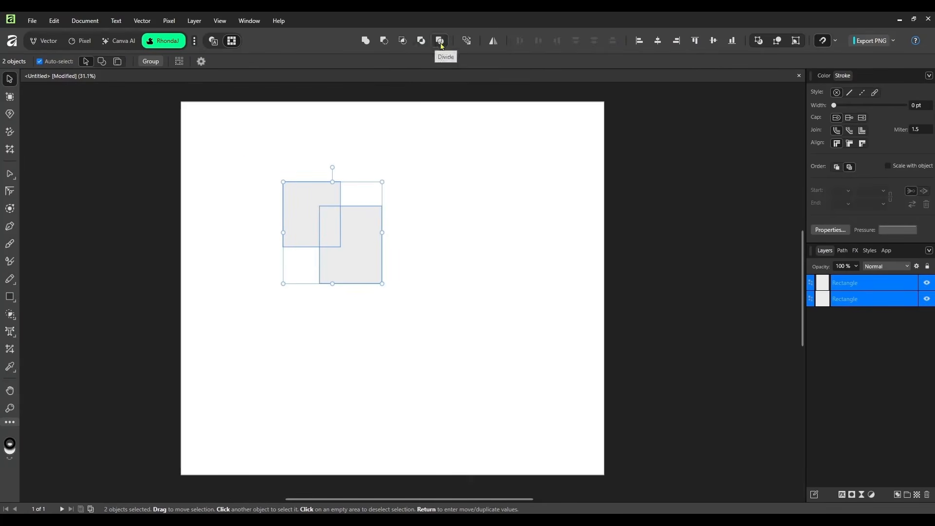
click(470, 43)
click(494, 41)
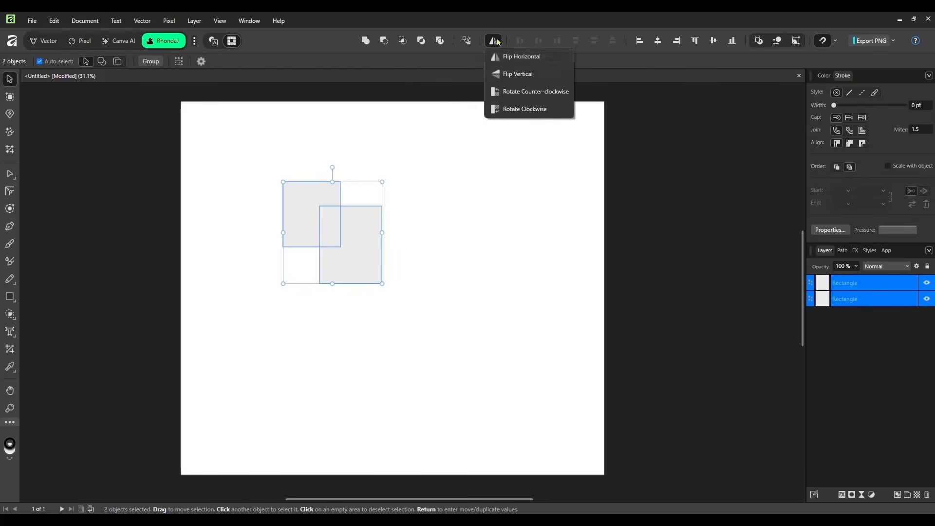
click(632, 50)
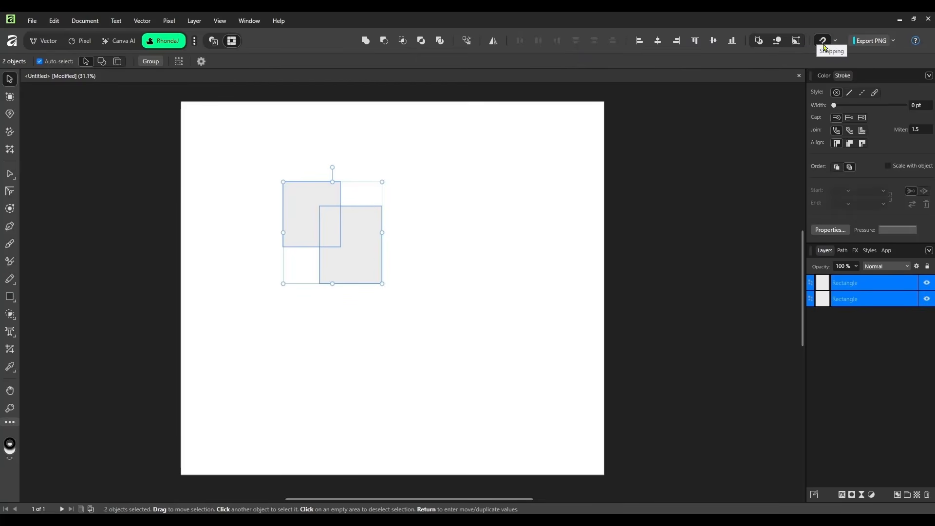
Move both rectangles together toward the middle of the page, enlarge them as one selection, and deselect them
drag(254, 163, 401, 319)
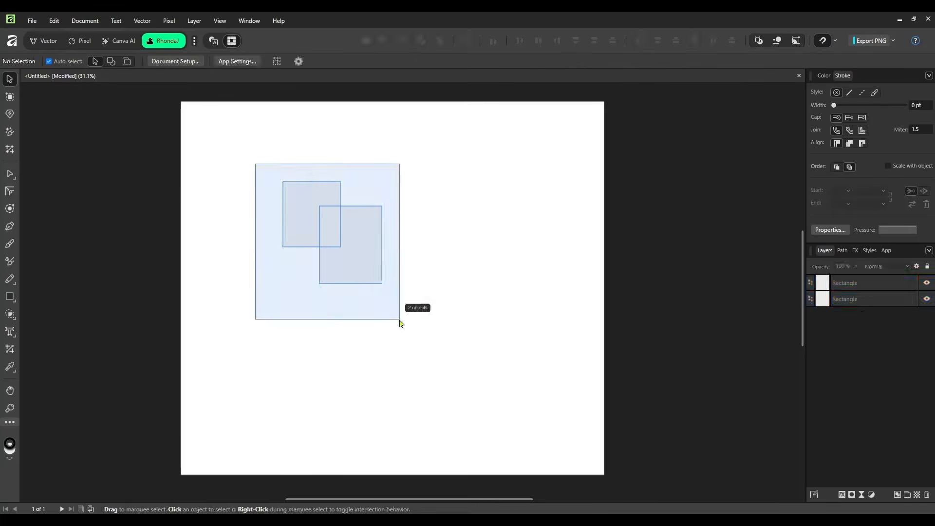
drag(342, 261, 409, 307)
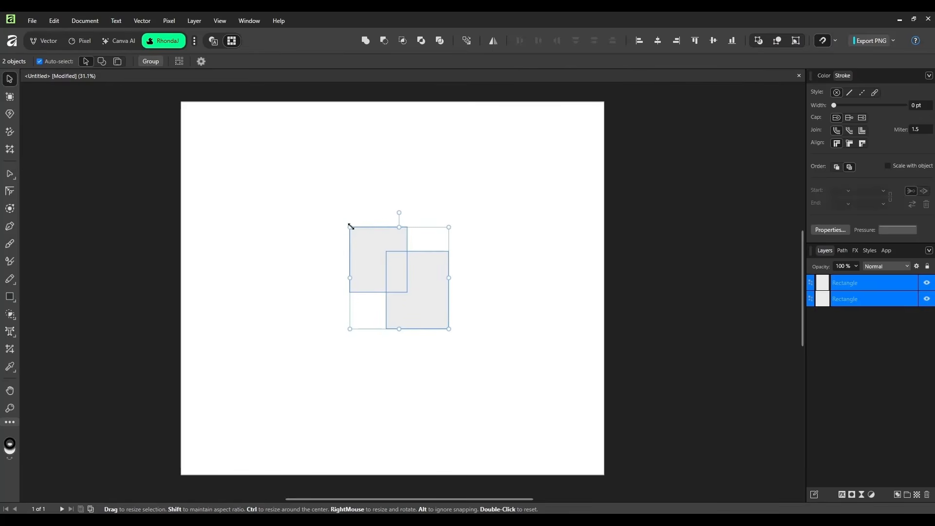
drag(350, 227, 279, 189)
drag(451, 333, 490, 378)
click(211, 124)
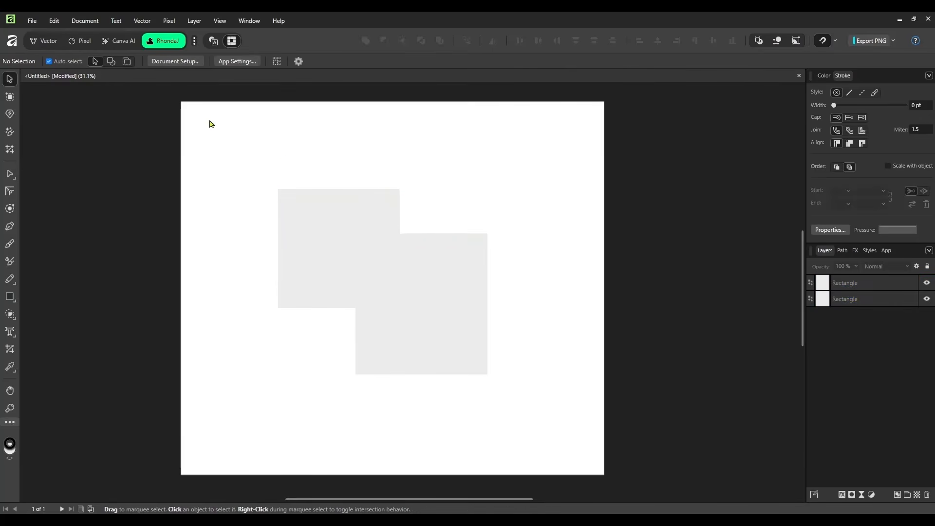
Open the list of studios to view which ones are available and enabled
click(163, 41)
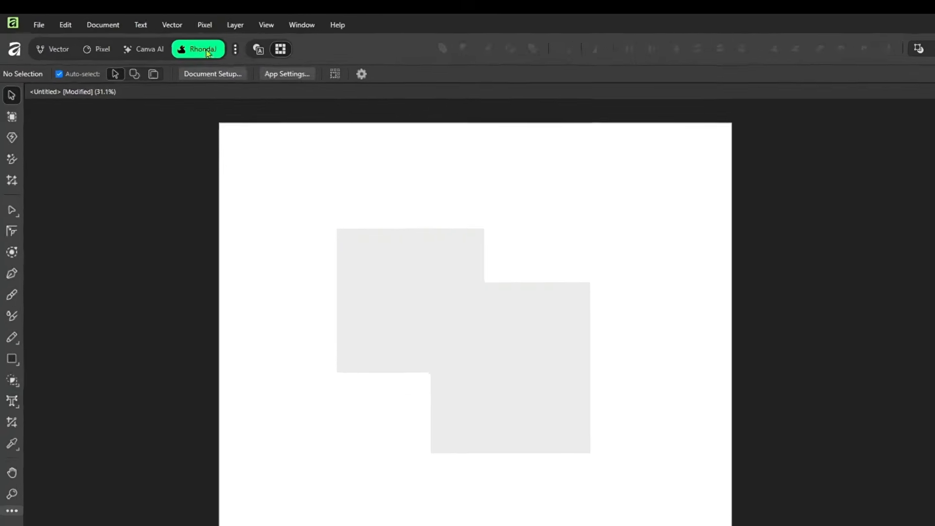
click(231, 57)
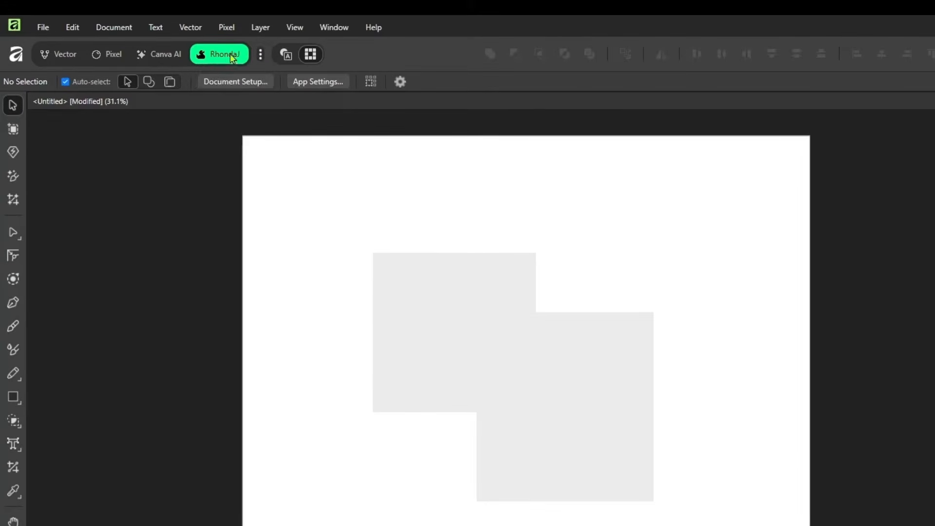
click(260, 54)
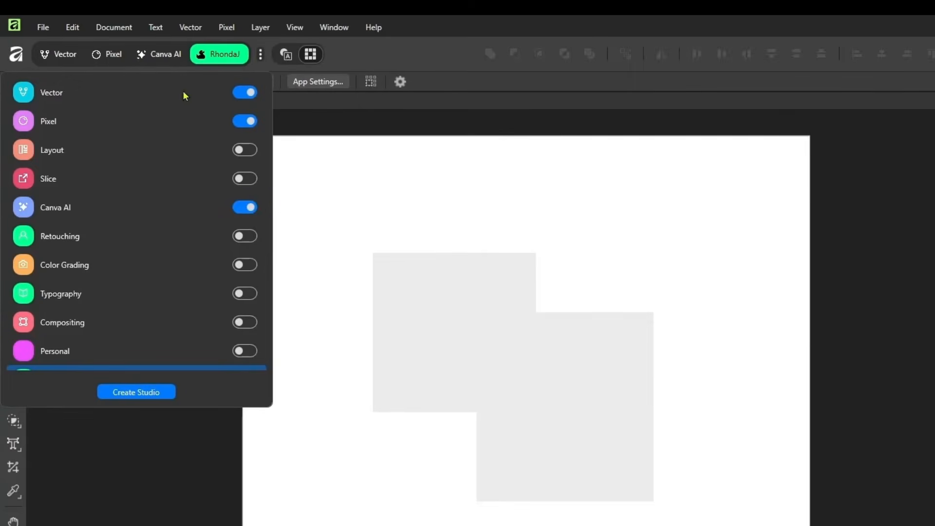
Move the custom studio to the first place in the studio list, and disable the Pixel studio while keeping Vector enabled
scroll(120, 323, down, 1)
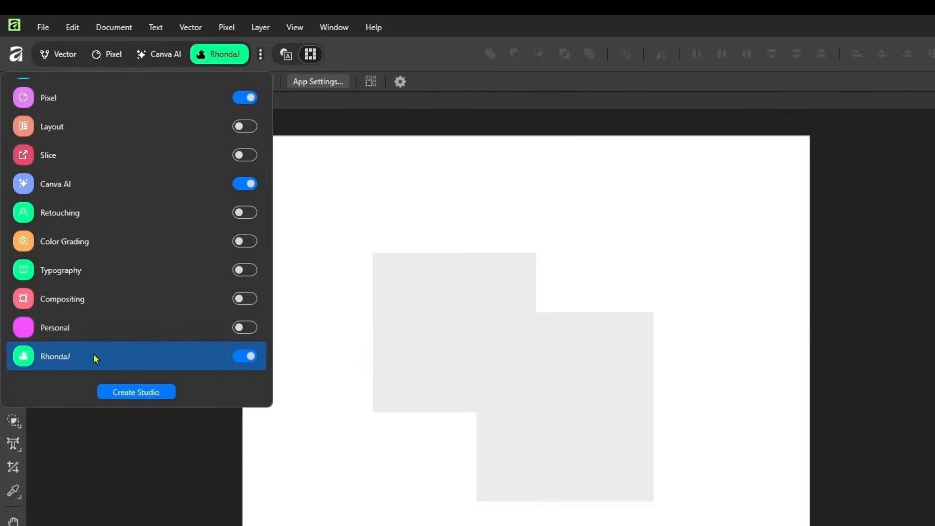
drag(96, 358, 92, 86)
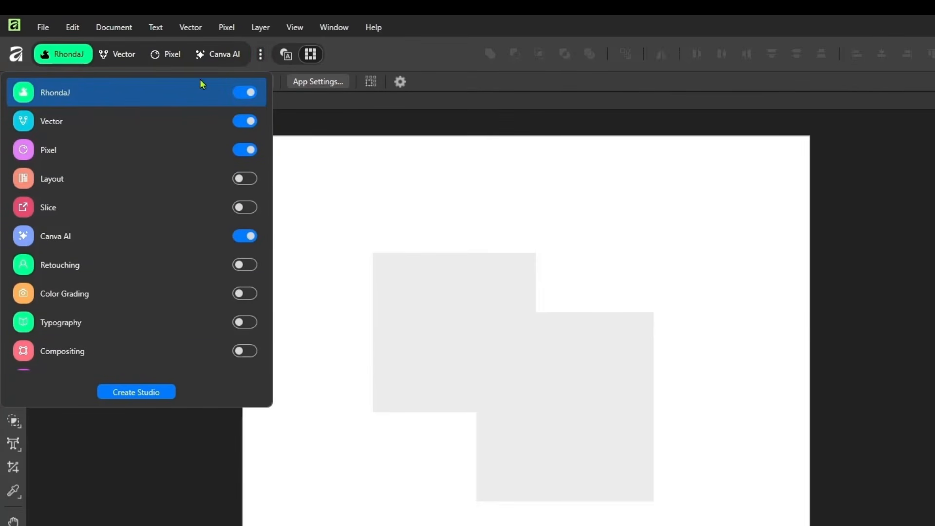
click(241, 150)
click(240, 121)
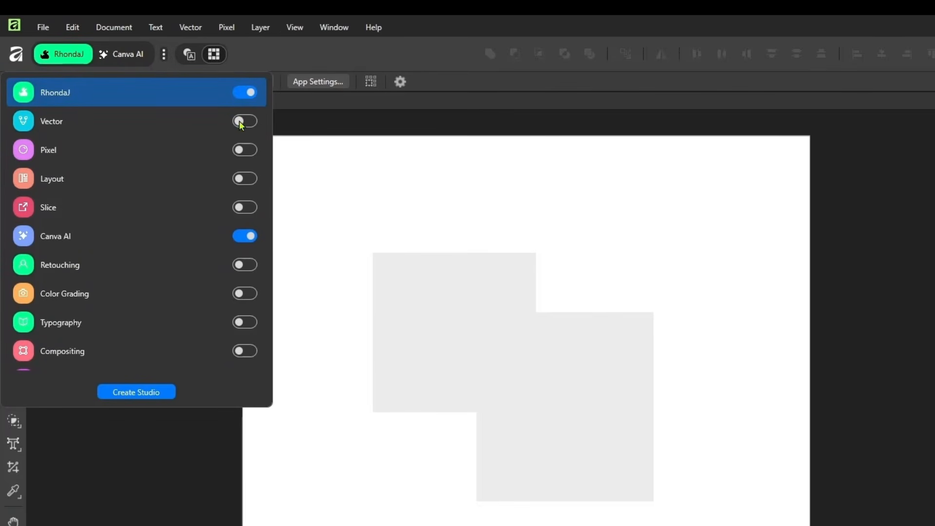
click(252, 121)
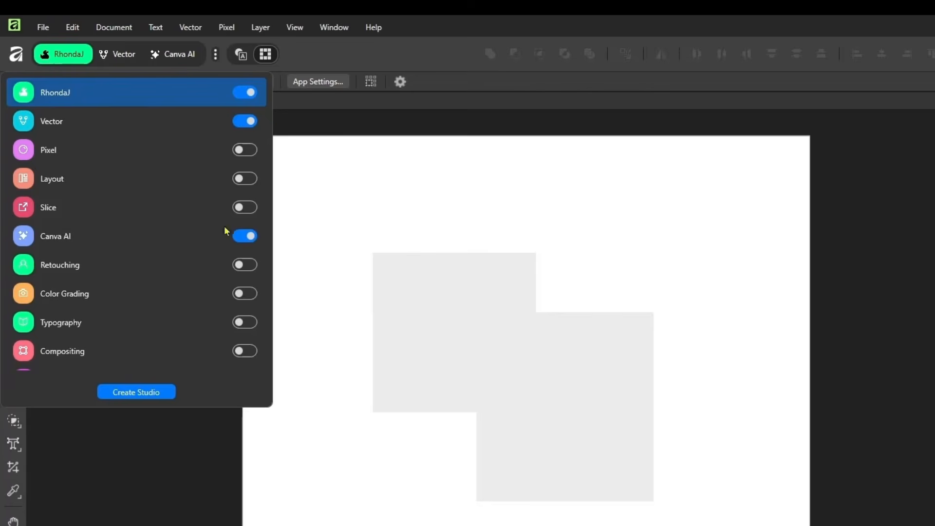
click(292, 114)
Examine the available pixel and vector commands and the custom studio's edit, revert, update and import options
click(226, 27)
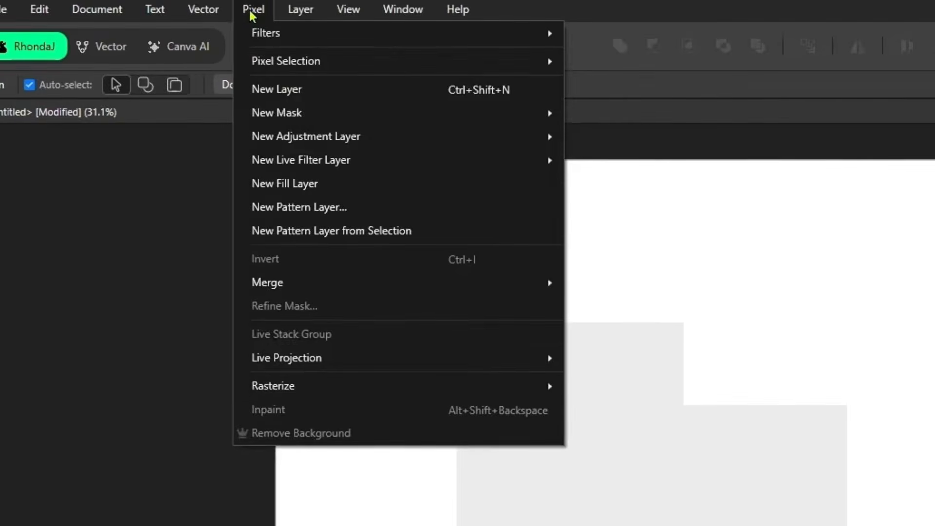
mouse_move(214, 9)
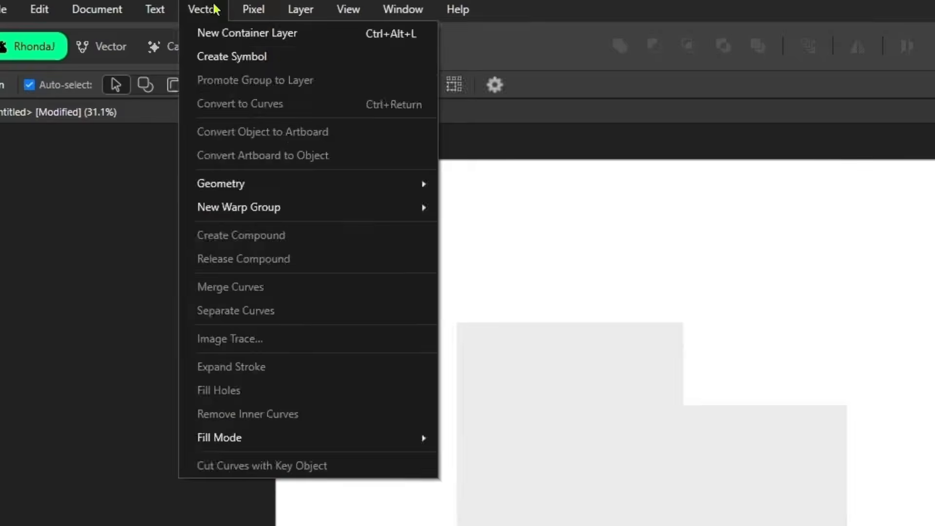
mouse_move(244, 8)
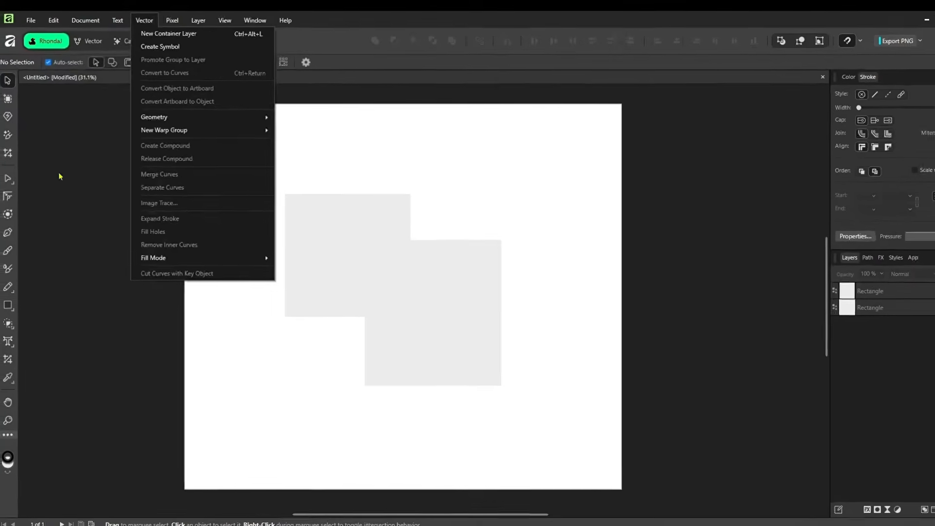
click(50, 291)
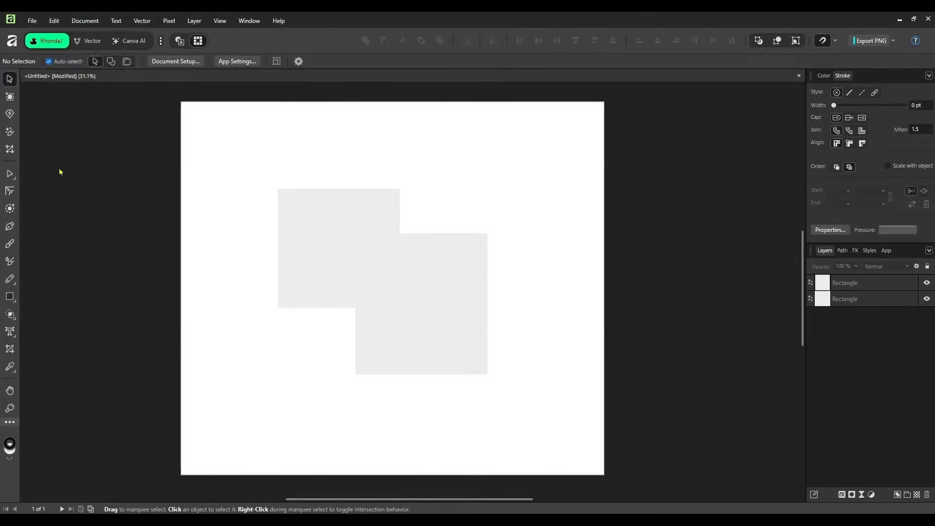
right_click(46, 43)
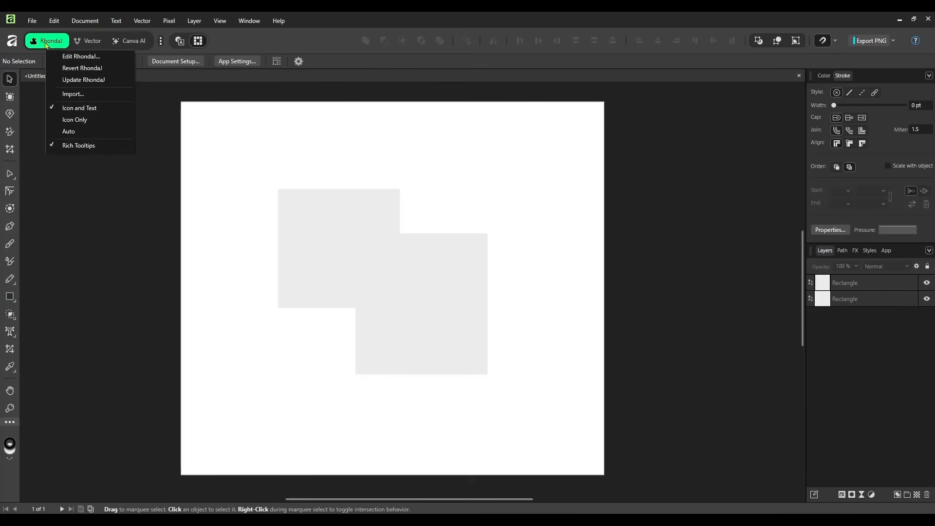
click(61, 198)
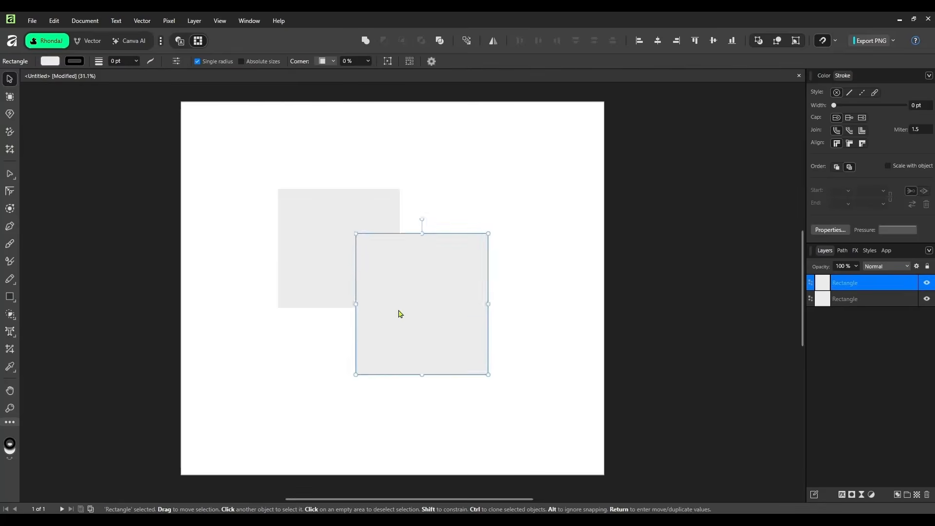
Move both rectangles to the upper part of the page, shrink the upper-right one, make them partly overlap, and deselect them
drag(399, 313, 466, 215)
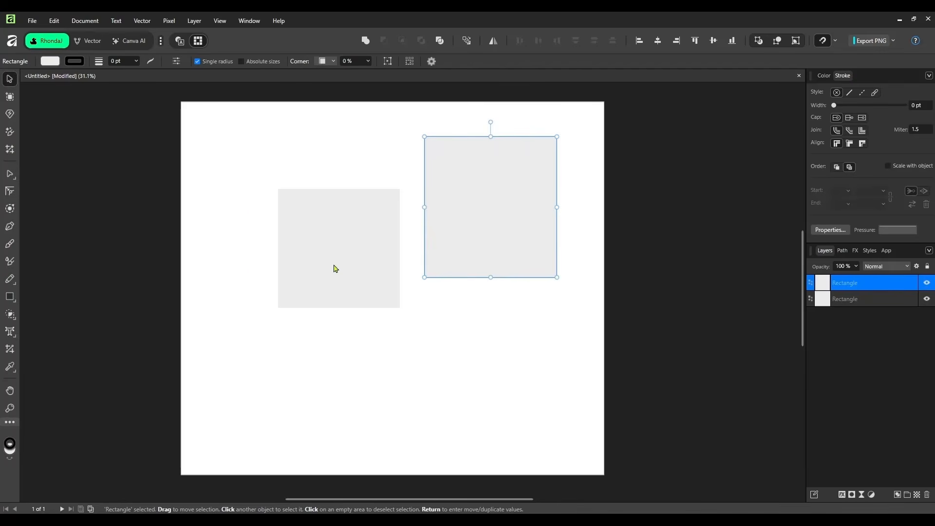
drag(338, 283, 313, 240)
drag(472, 237, 445, 247)
drag(524, 287, 499, 267)
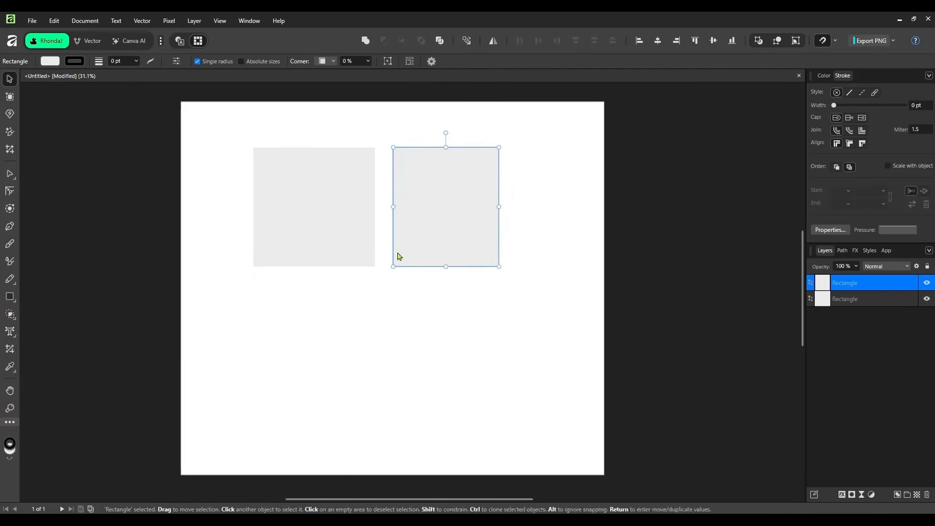
drag(349, 246, 401, 286)
click(259, 273)
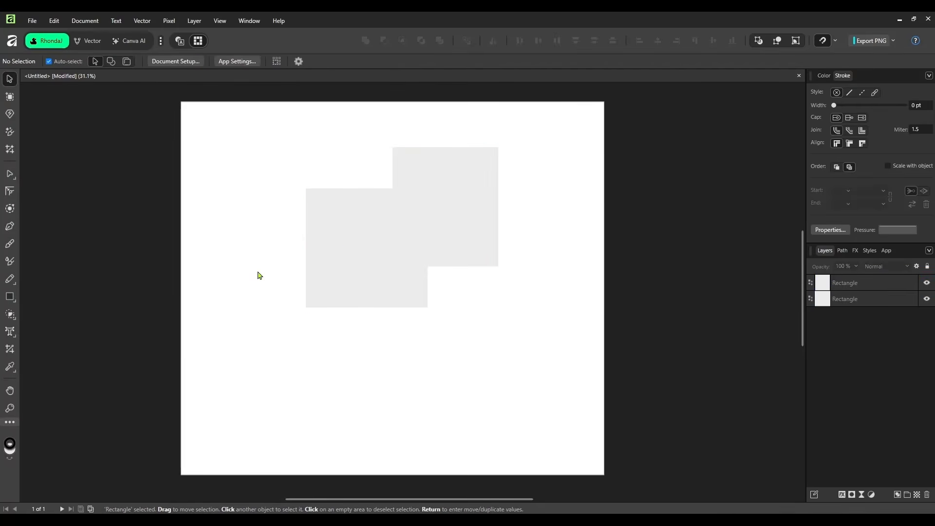